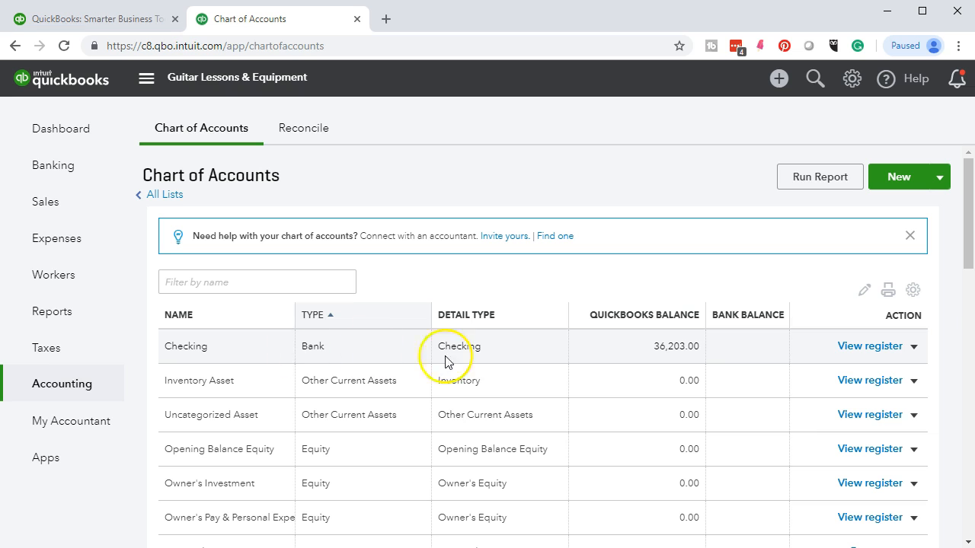
# - Open the register of the Checking account, and switch to the February bank statement PDF in Acrobat Reader
pyautogui.click(854, 351)
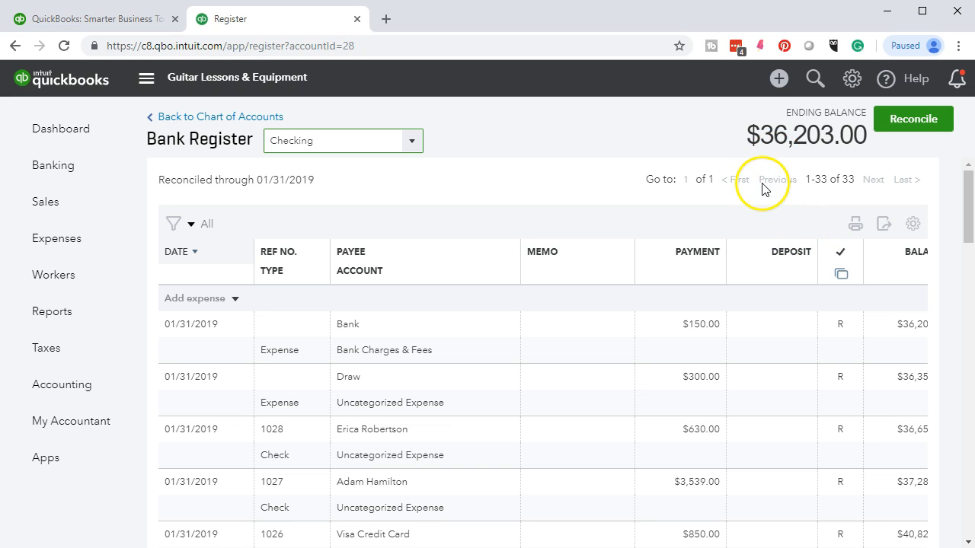
pyautogui.click(662, 547)
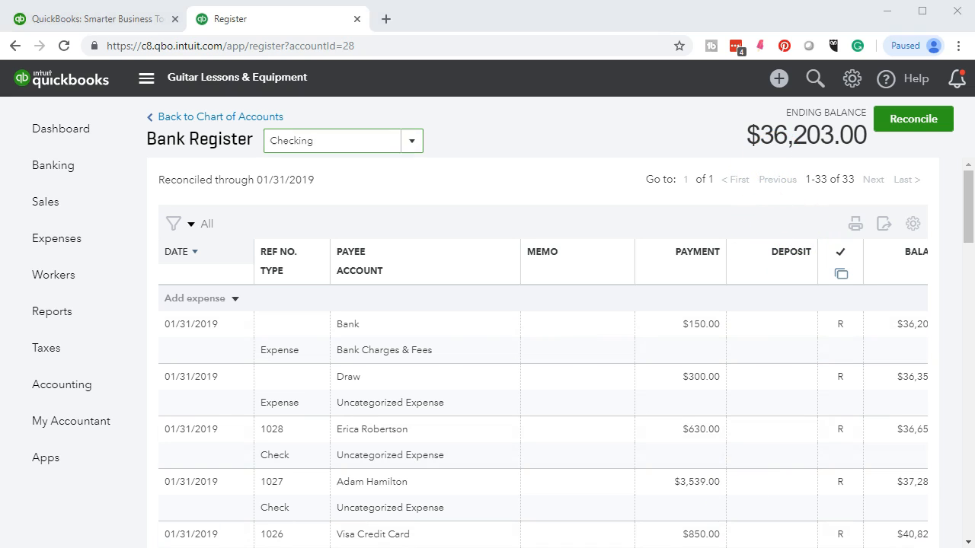
pyautogui.scroll(3, 544, 333)
pyautogui.scroll(-2, 544, 342)
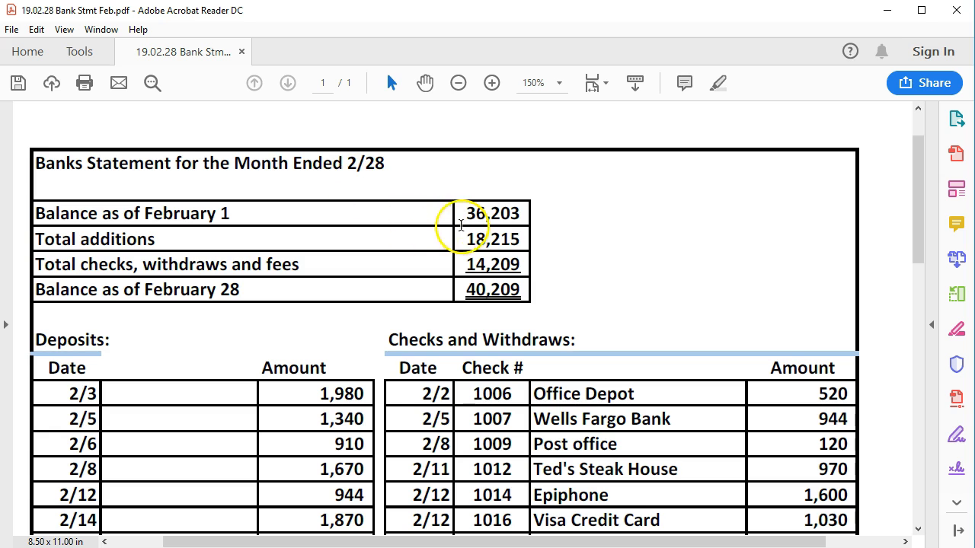
# - Highlight the balance as of February 1, 36,203, in the bank statement
pyautogui.moveTo(476, 213); pyautogui.dragTo(520, 216)
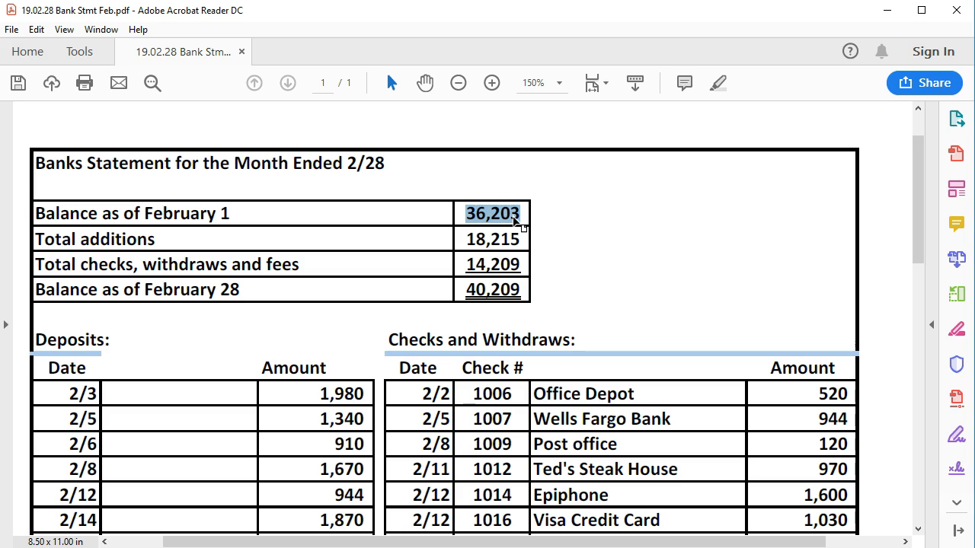
pyautogui.rightClick(515, 221)
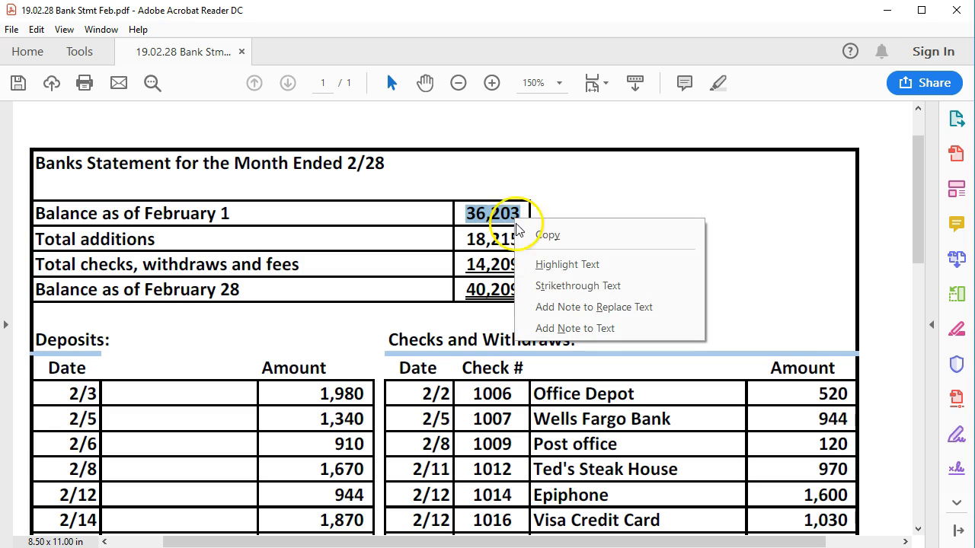
pyautogui.click(538, 264)
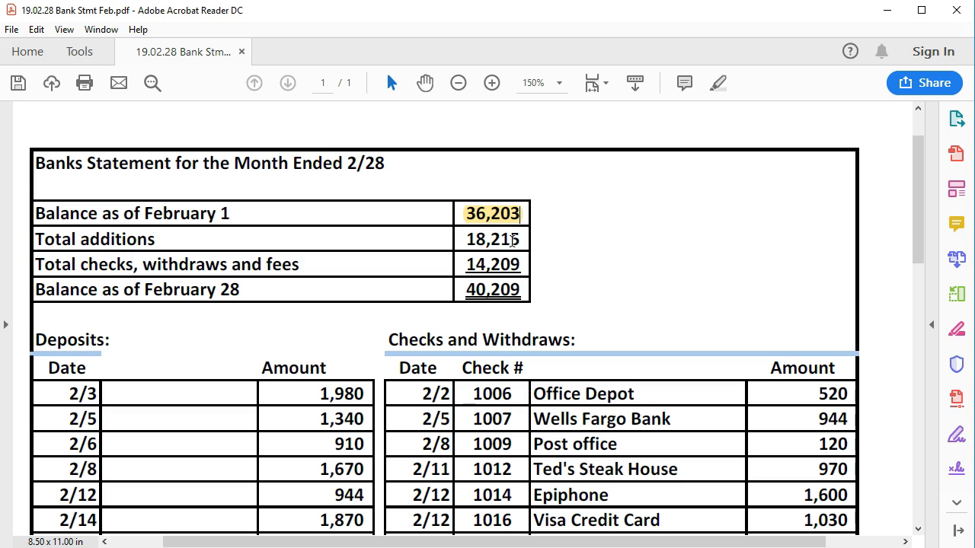
# - Examine the total additions amount and the list of deposits in the February bank statement
pyautogui.click(529, 238)
pyautogui.click(489, 240)
pyautogui.moveTo(489, 239); pyautogui.dragTo(509, 240)
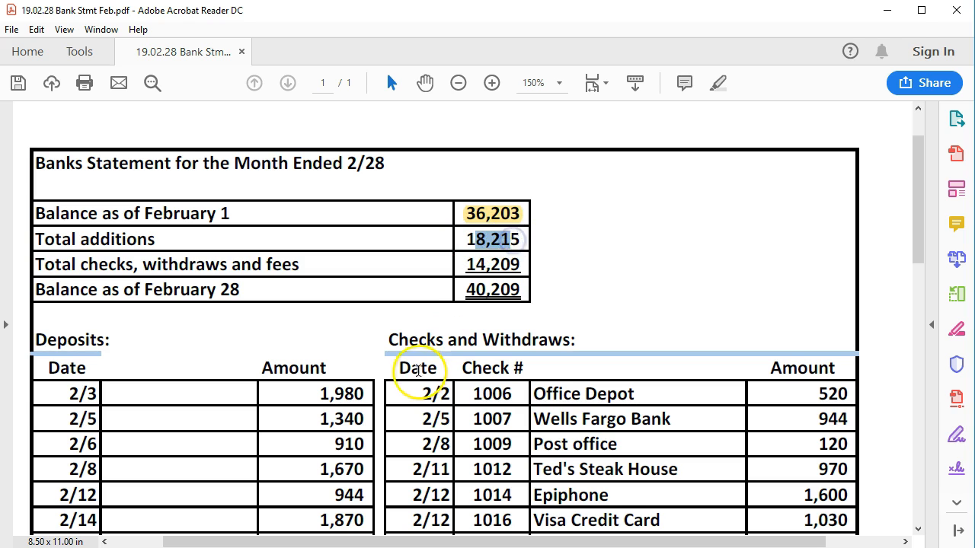
pyautogui.scroll(-1, 343, 453)
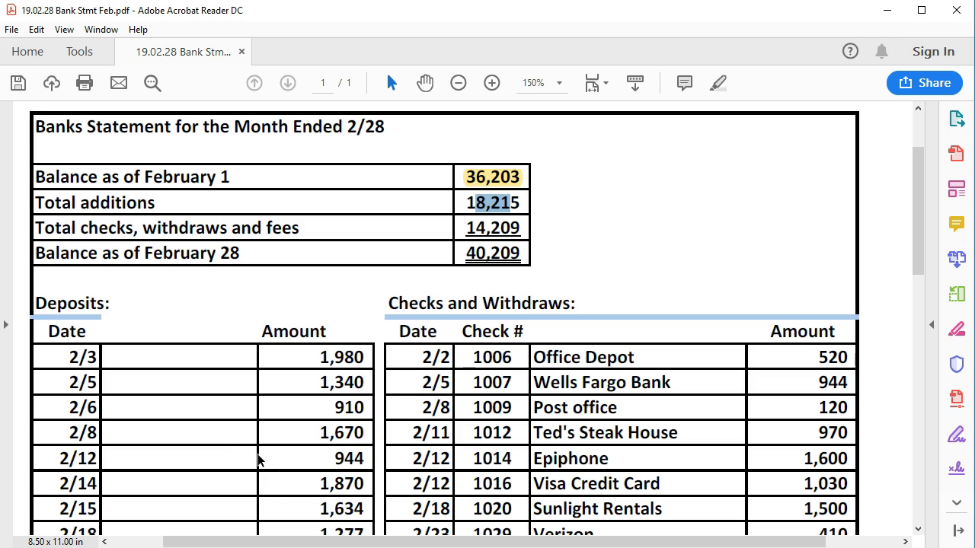
pyautogui.scroll(-3, 257, 460)
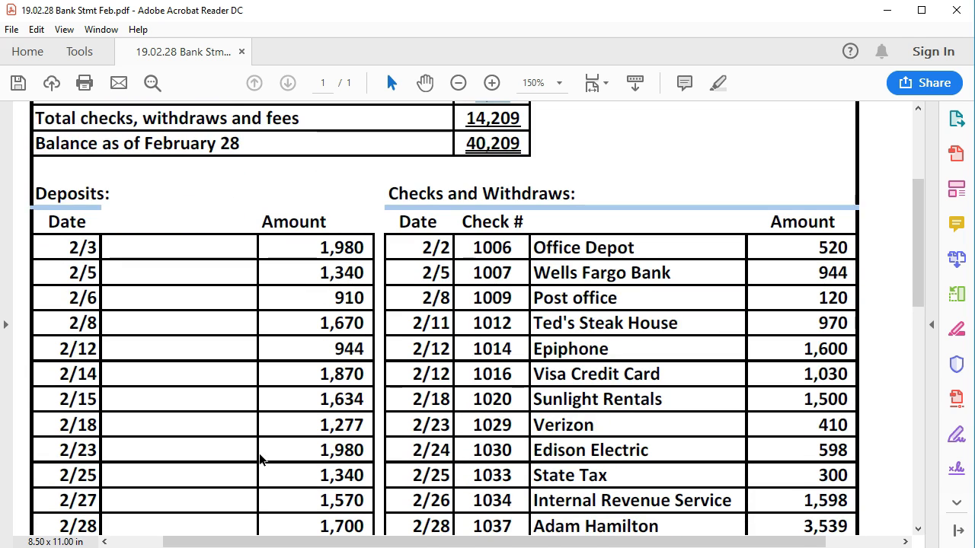
pyautogui.click(259, 451)
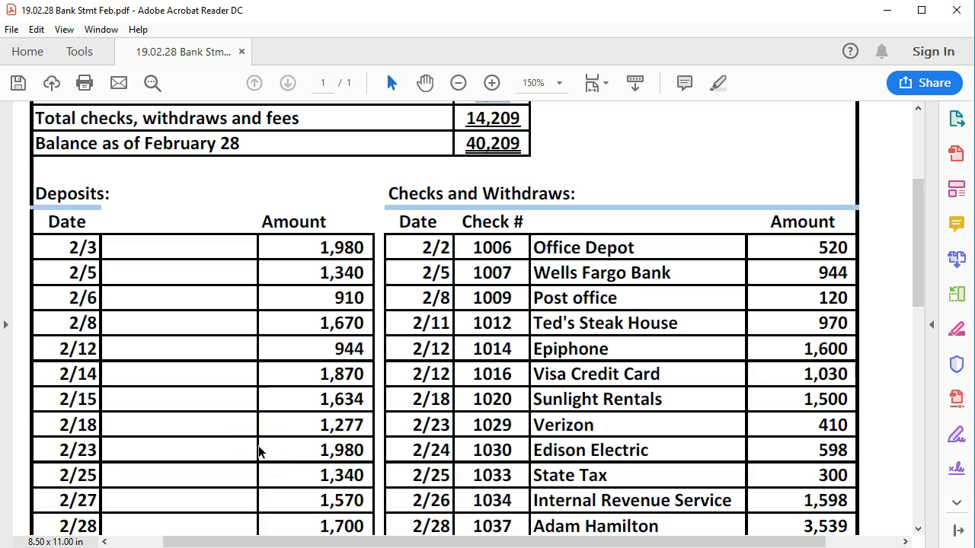
pyautogui.scroll(-1, 259, 452)
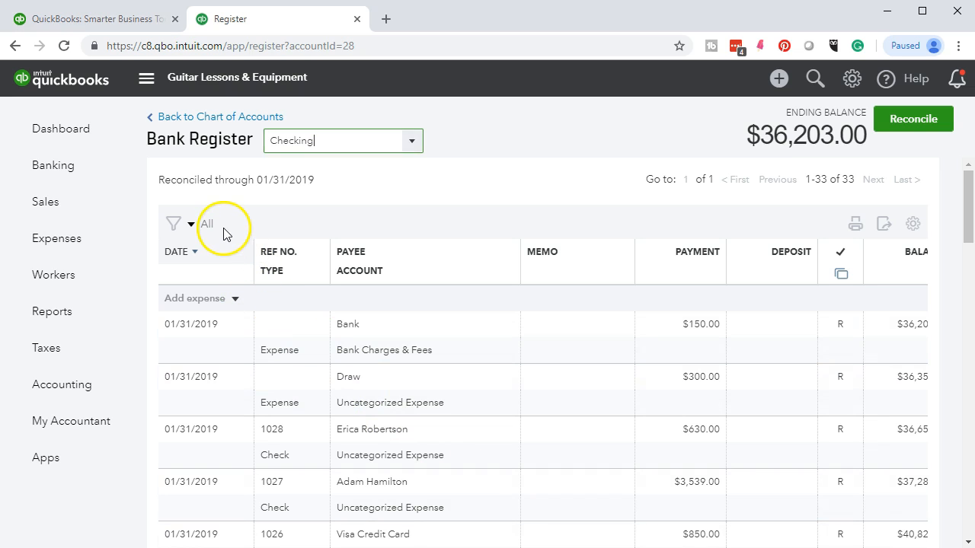
# - Start a new deposit entry in the Checking register, dated 02/03/2019
pyautogui.click(235, 300)
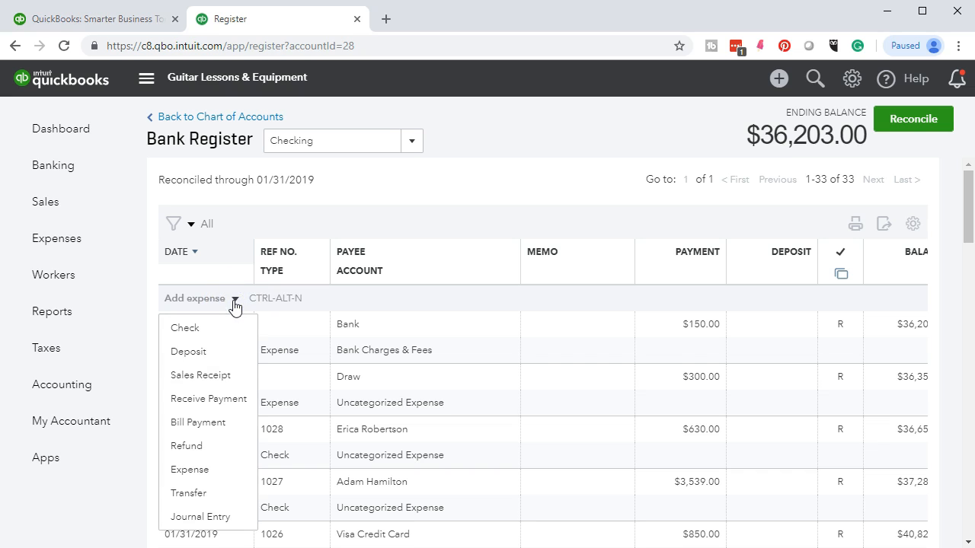
pyautogui.click(208, 355)
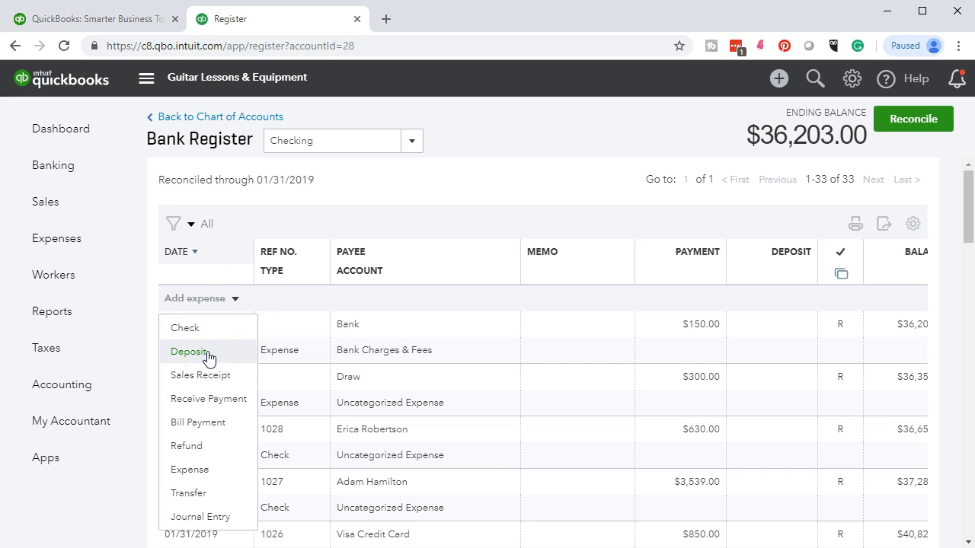
pyautogui.click(208, 355)
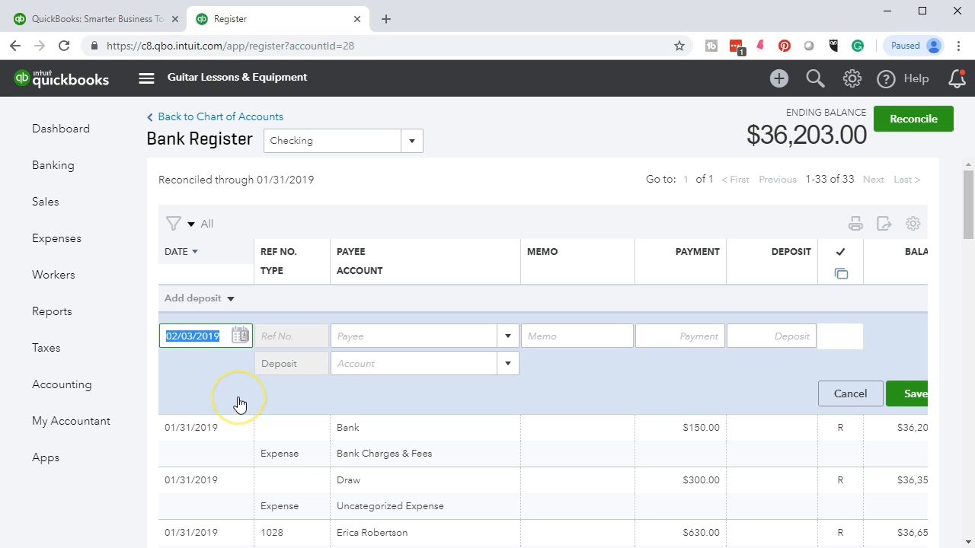
pyautogui.write('0')
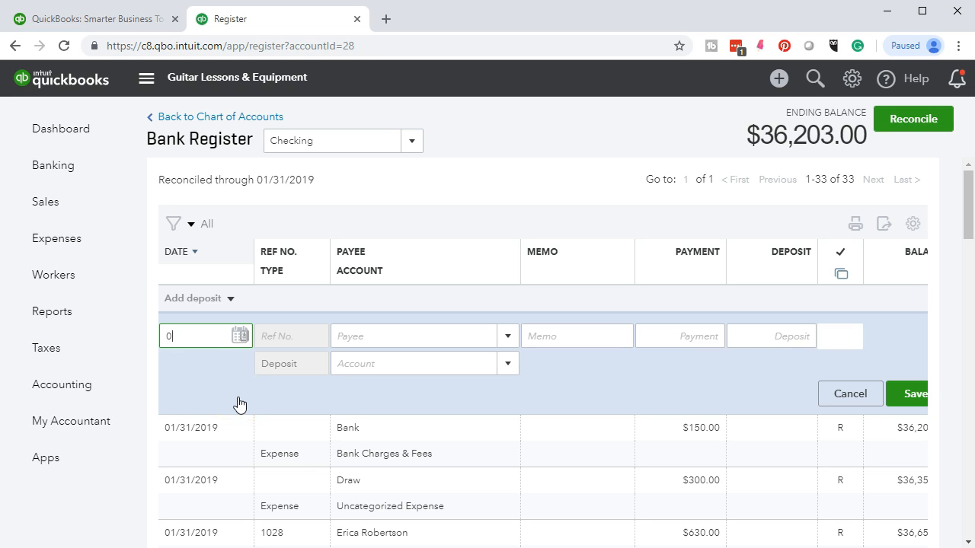
pyautogui.write('2/0')
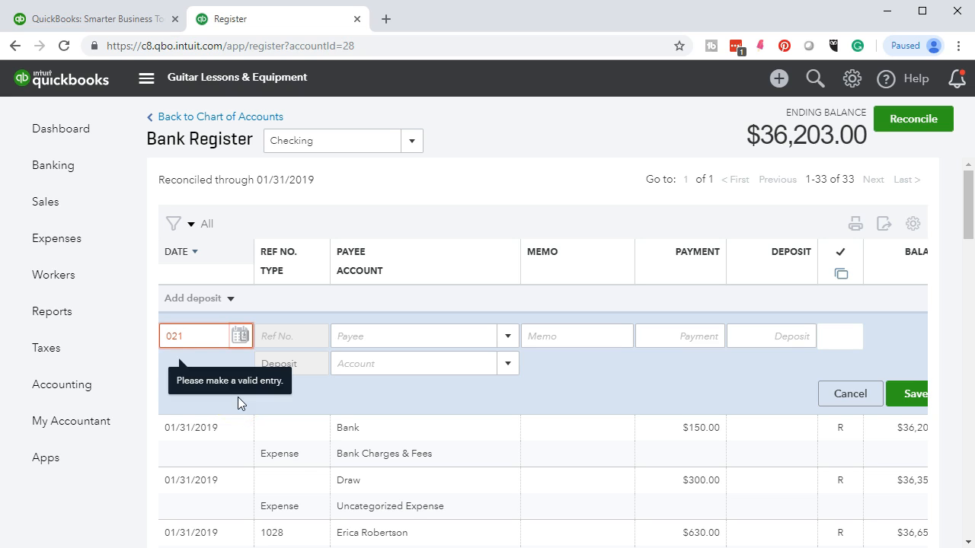
pyautogui.write('3/2019')
pyautogui.press('Tab')
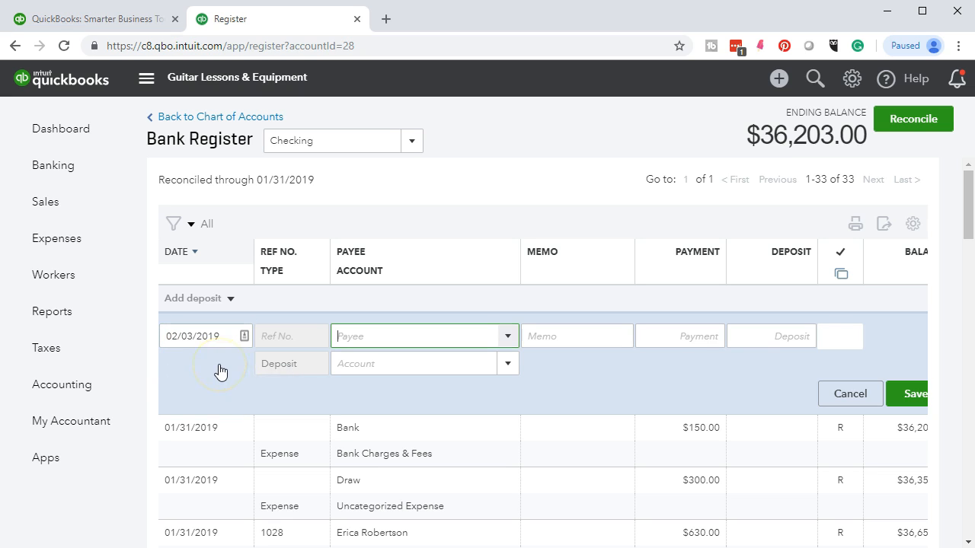
# - Set the deposit amount to 1,980, assign it to the Sales income account, and save the entry without payee or memo
pyautogui.press('Tab')
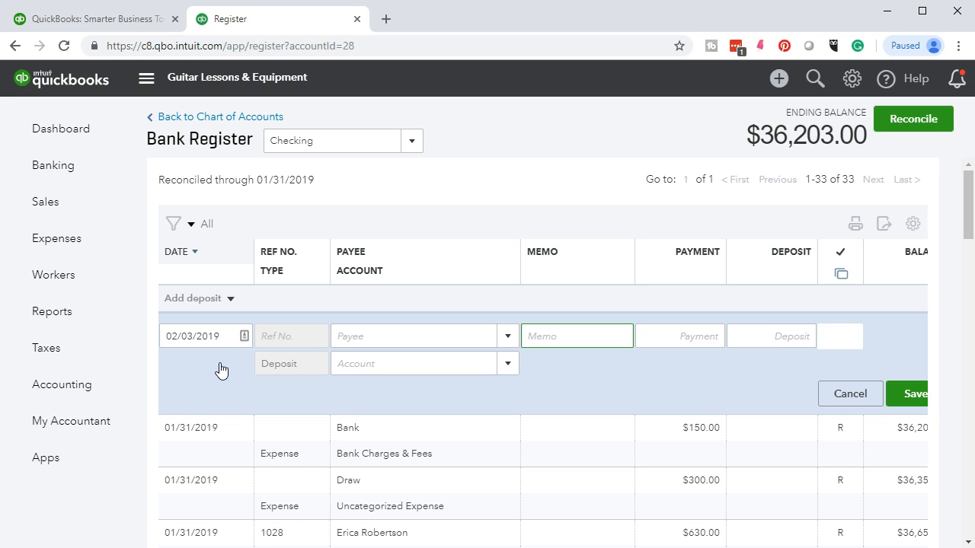
pyautogui.press('Tab')
pyautogui.press('Tab')
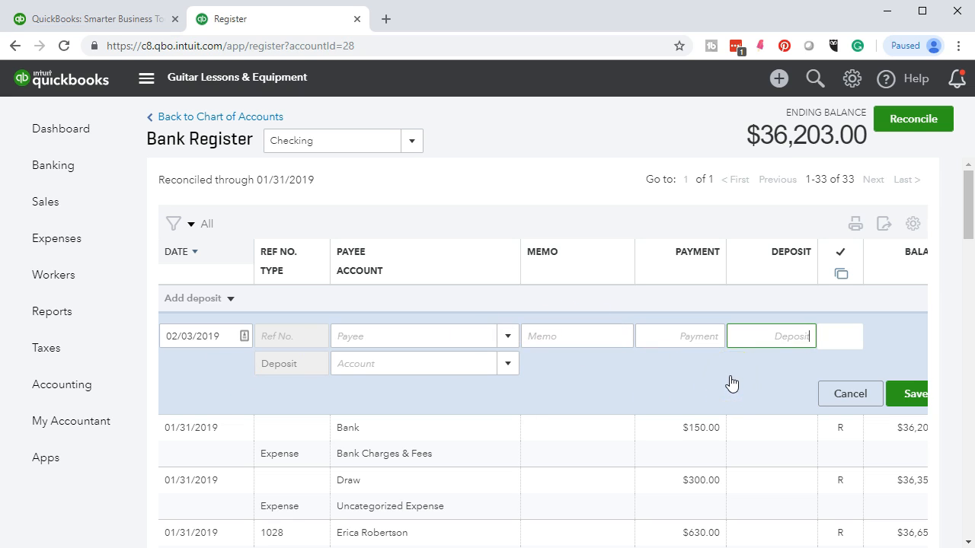
pyautogui.write('1980')
pyautogui.press('Tab')
pyautogui.press('Tab')
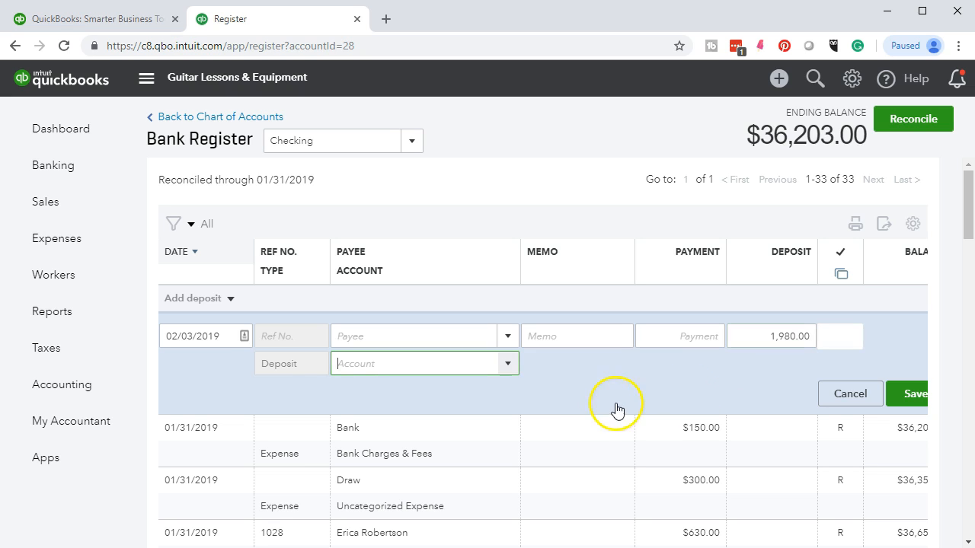
pyautogui.write('Sales')
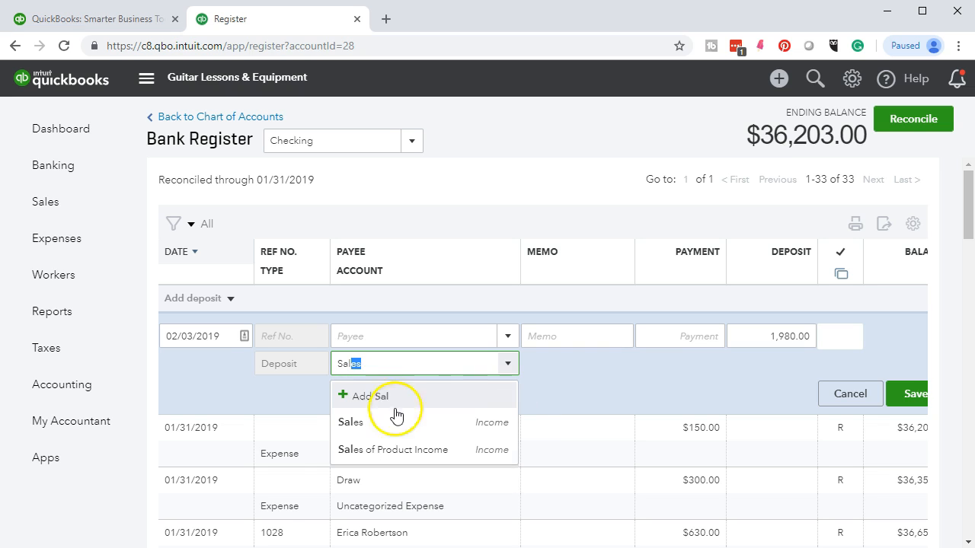
pyautogui.click(355, 422)
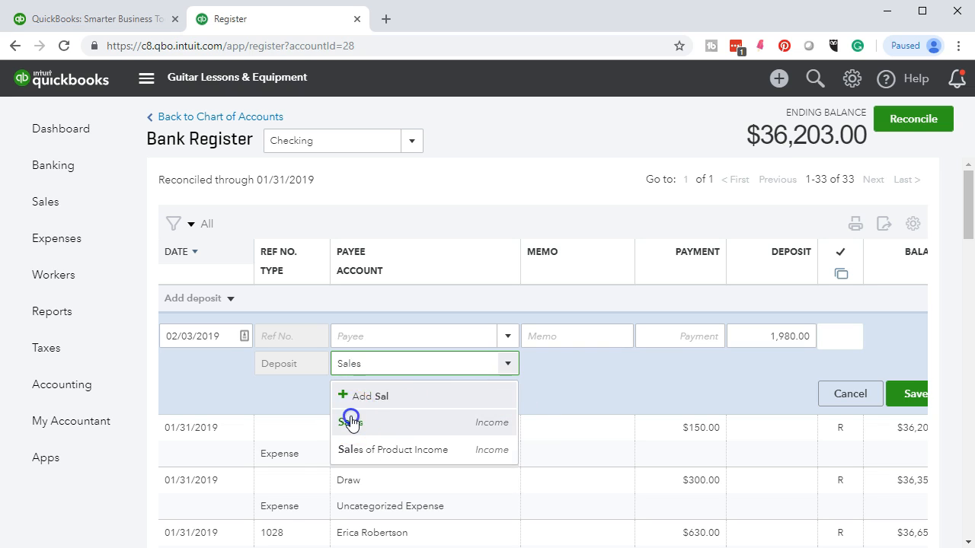
pyautogui.click(911, 393)
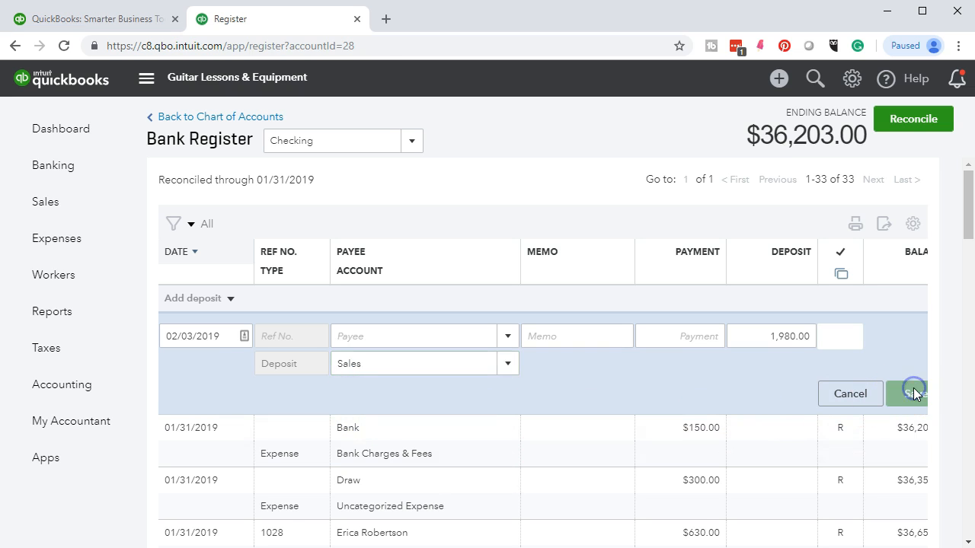
# - Switch to the bank statement in Acrobat Reader and highlight the 2/3 deposit of 1,980
pyautogui.hotkey('alt', 'Tab')
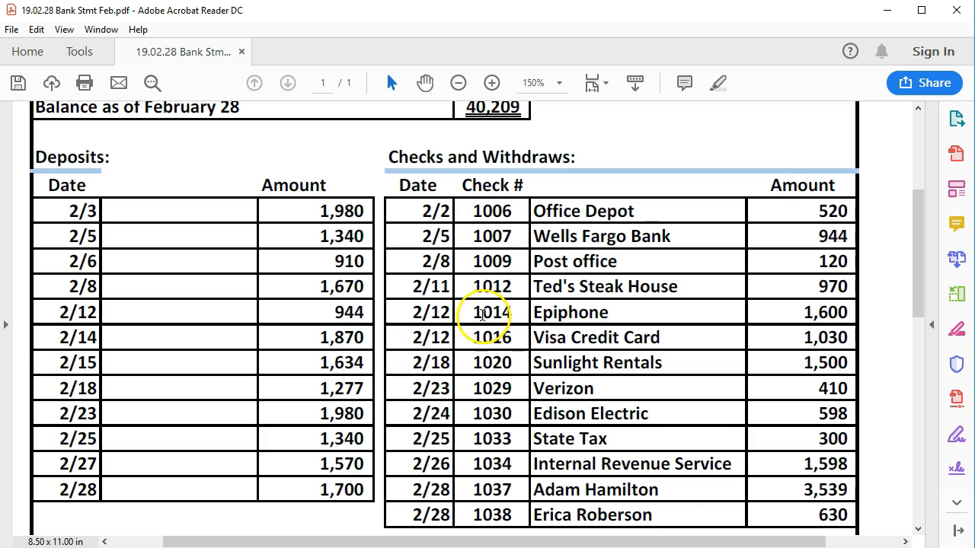
pyautogui.moveTo(319, 211); pyautogui.dragTo(339, 215)
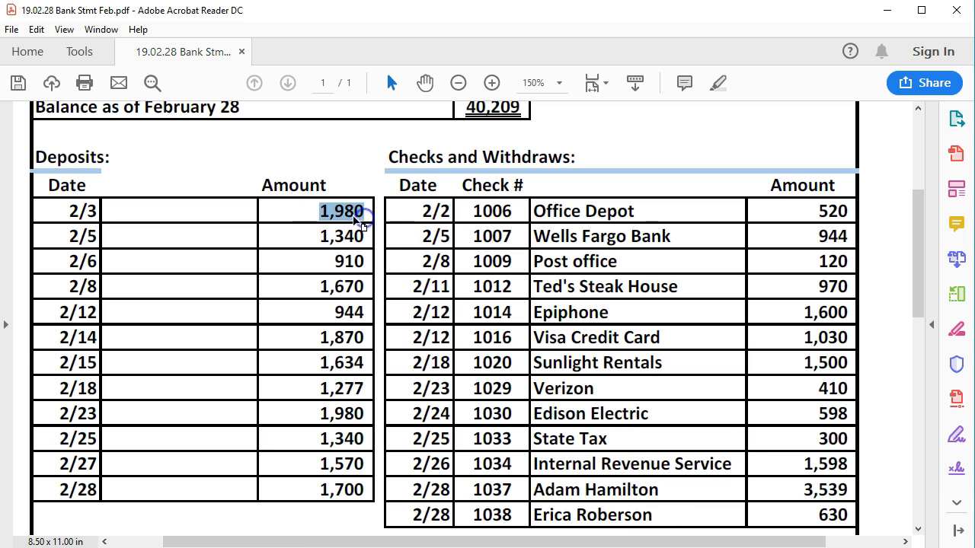
pyautogui.rightClick(362, 217)
pyautogui.click(389, 261)
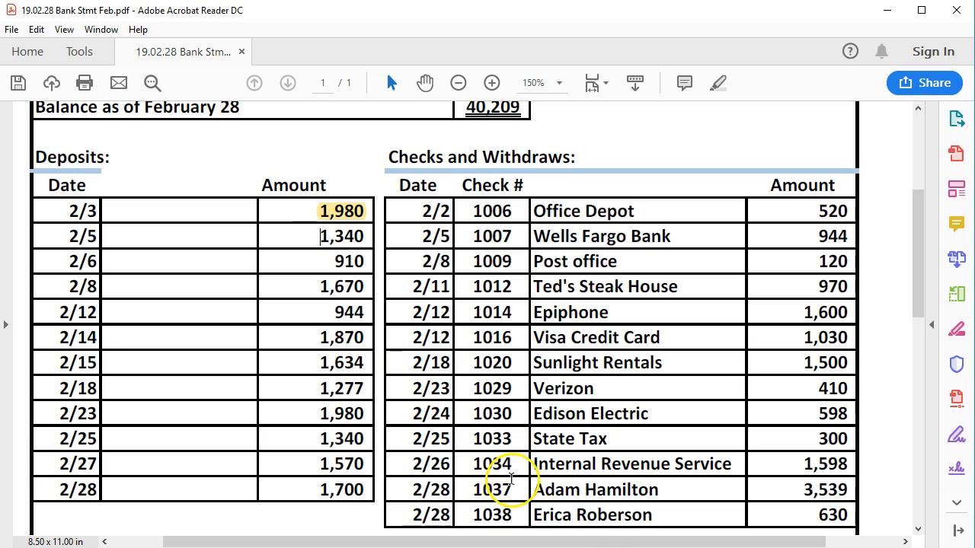
# - Switch to QuickBooks and record a deposit dated 02/05/2019 for 1,340 to the Sales income account
pyautogui.click(473, 547)
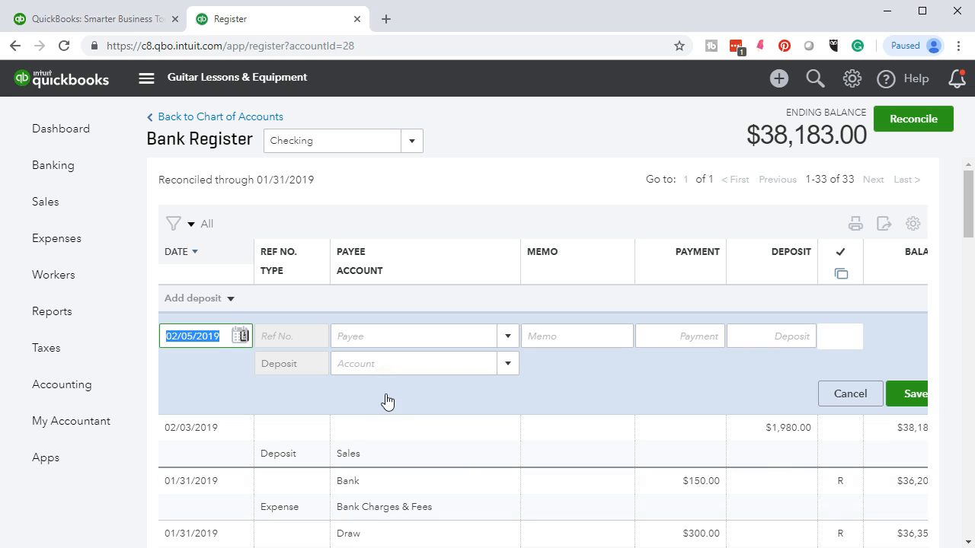
pyautogui.press('Tab')
pyautogui.press('Tab')
pyautogui.press('Tab')
pyautogui.press('Tab')
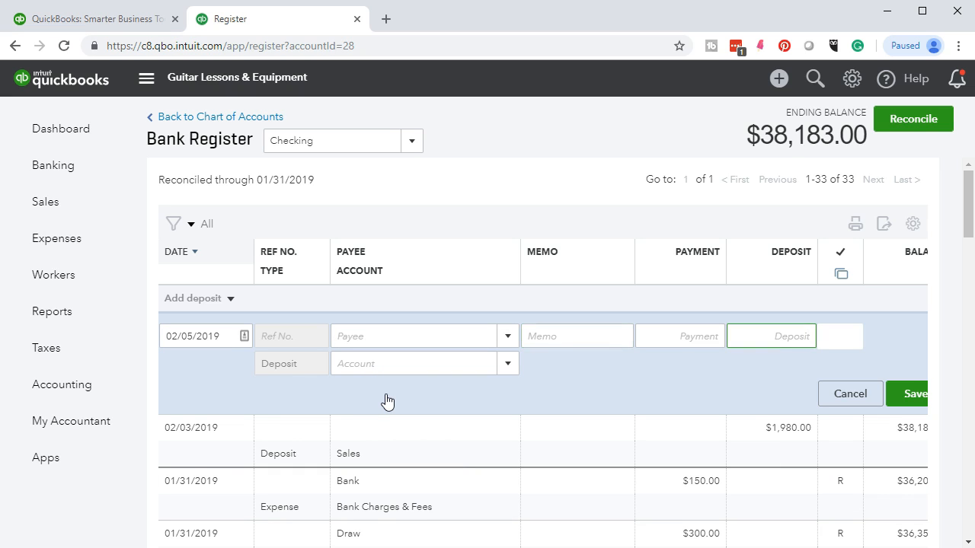
pyautogui.write('1,340')
pyautogui.press('Tab')
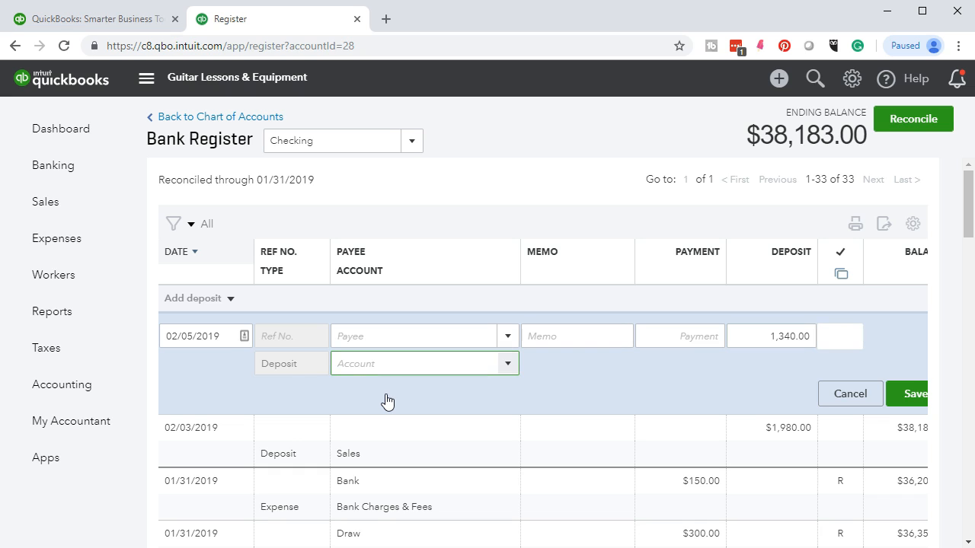
pyautogui.write('sales')
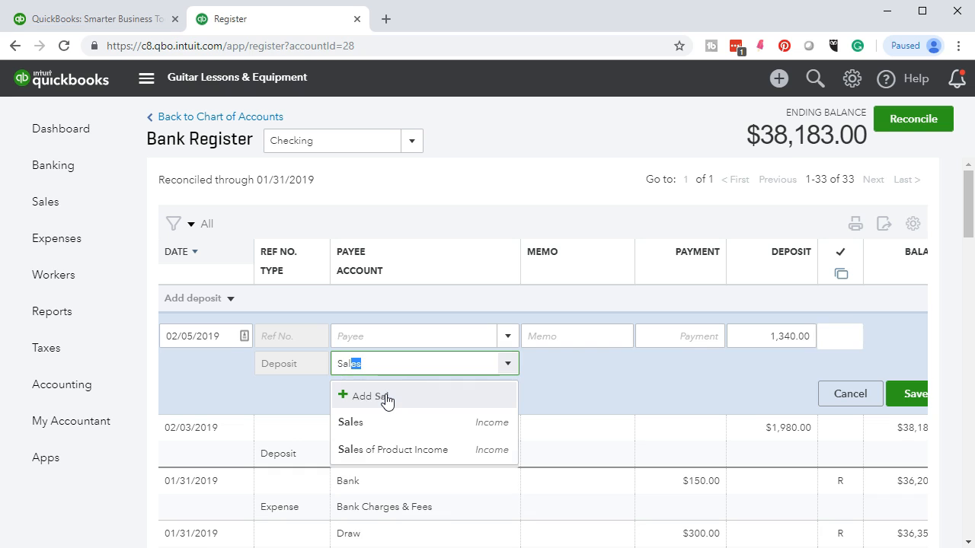
pyautogui.click(370, 425)
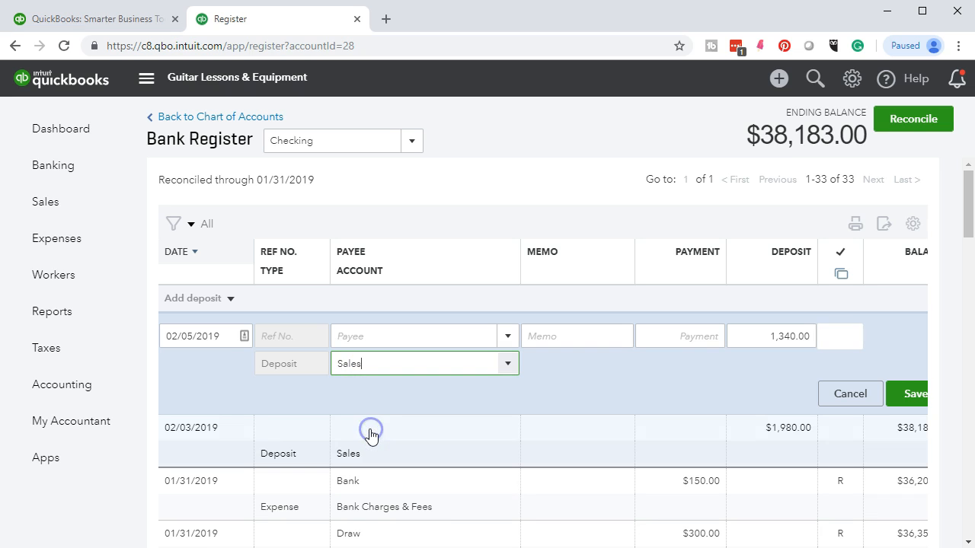
pyautogui.click(916, 396)
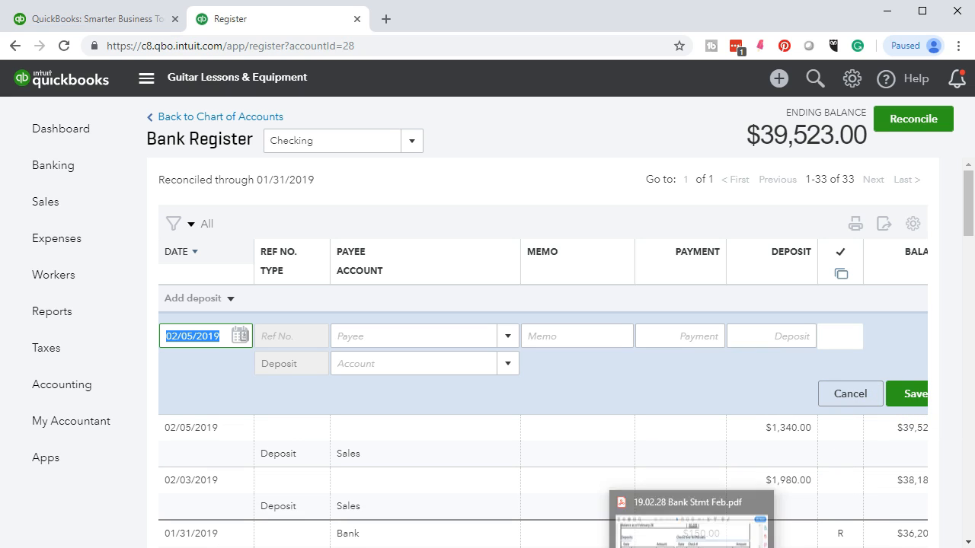
# - Switch to the bank statement in Acrobat Reader, highlight the 2/5 deposit of 1,340, and return to QuickBooks
pyautogui.click(693, 542)
pyautogui.moveTo(320, 237); pyautogui.dragTo(364, 238)
pyautogui.rightClick(357, 240)
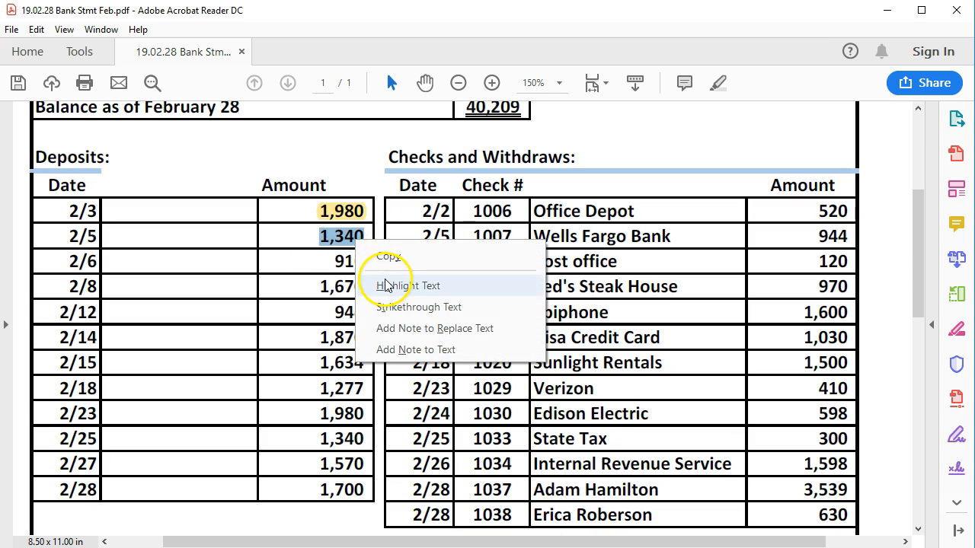
pyautogui.click(383, 285)
pyautogui.click(335, 262)
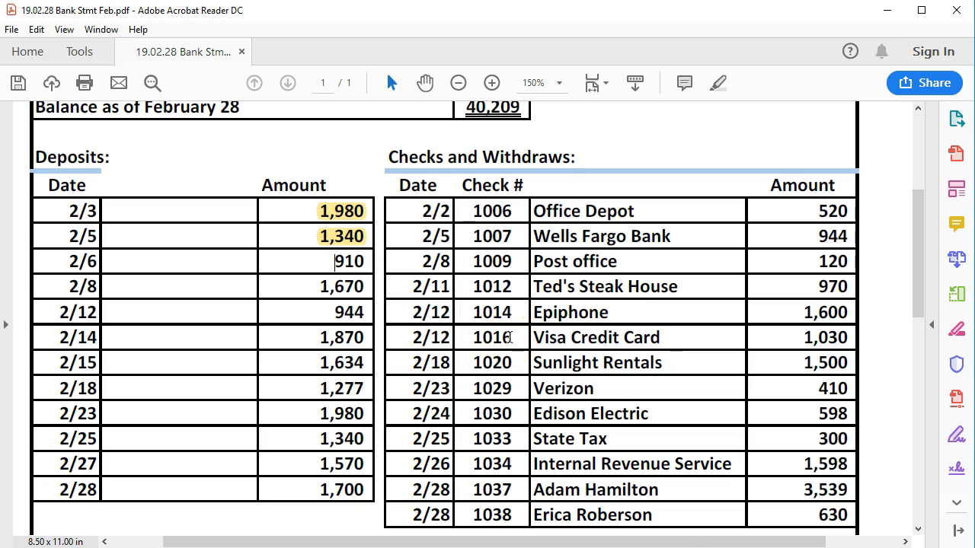
pyautogui.hotkey('alt', 'Tab')
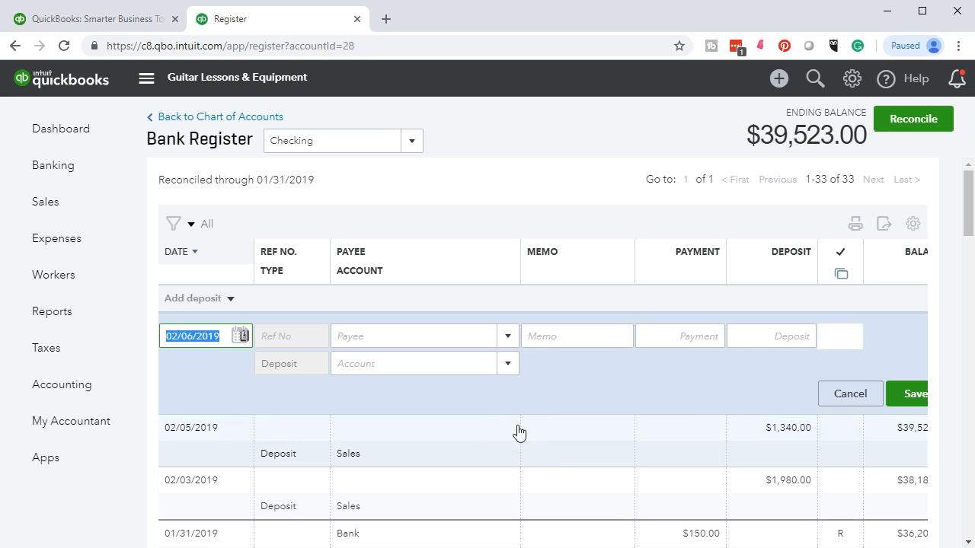
# - Record a deposit dated 02/06/2019 for 910 to the Sales income account, leaving payee and memo blank, and save it
pyautogui.press('Tab')
pyautogui.press('Tab')
pyautogui.press('Tab')
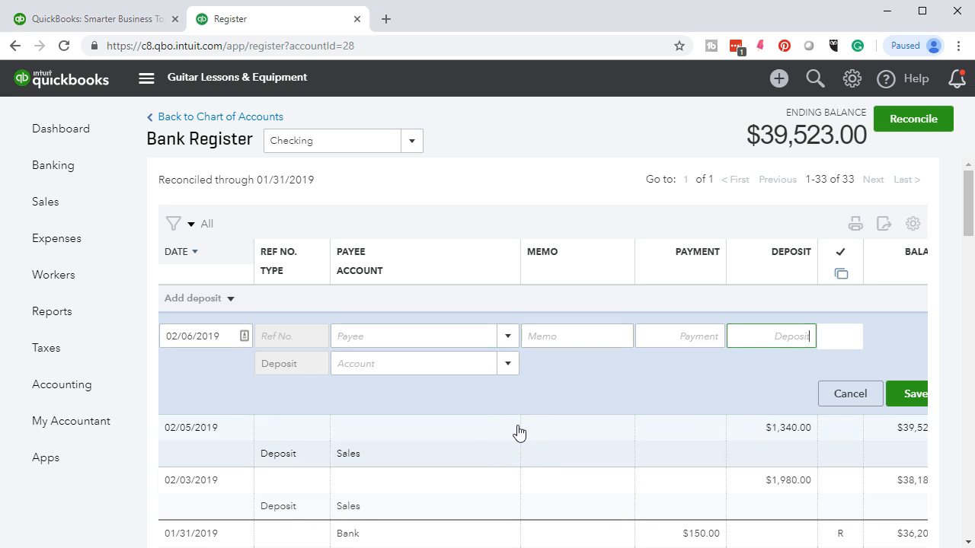
pyautogui.write('910')
pyautogui.press('Tab')
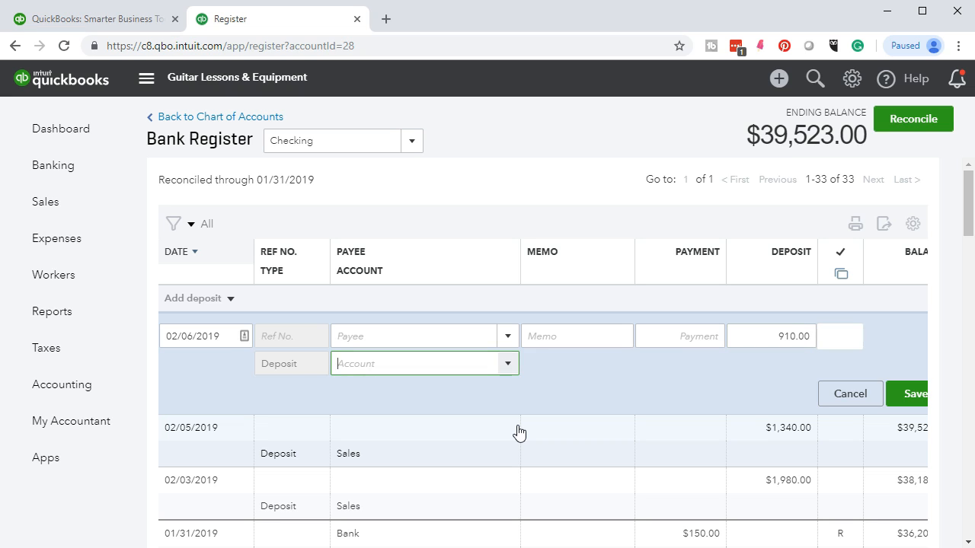
pyautogui.write('sal')
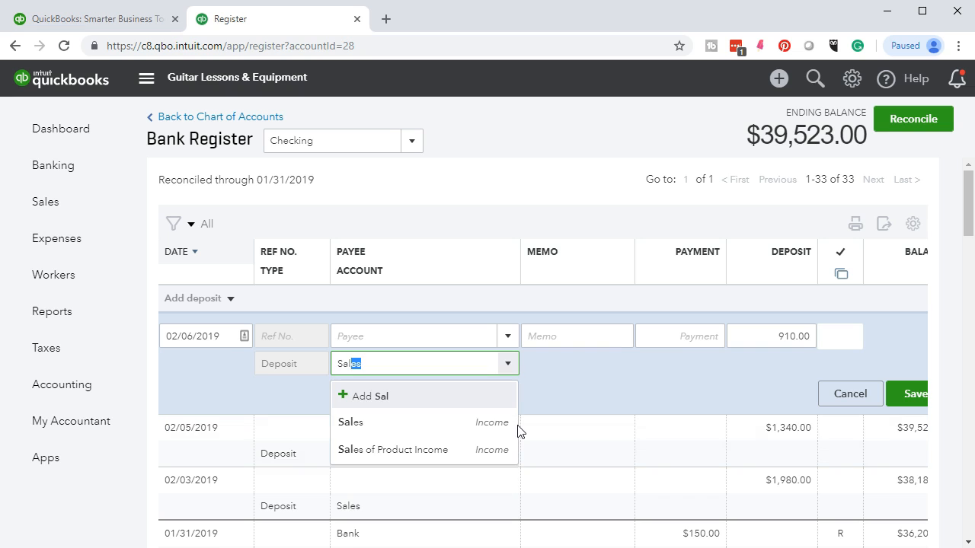
pyautogui.click(463, 425)
pyautogui.click(884, 404)
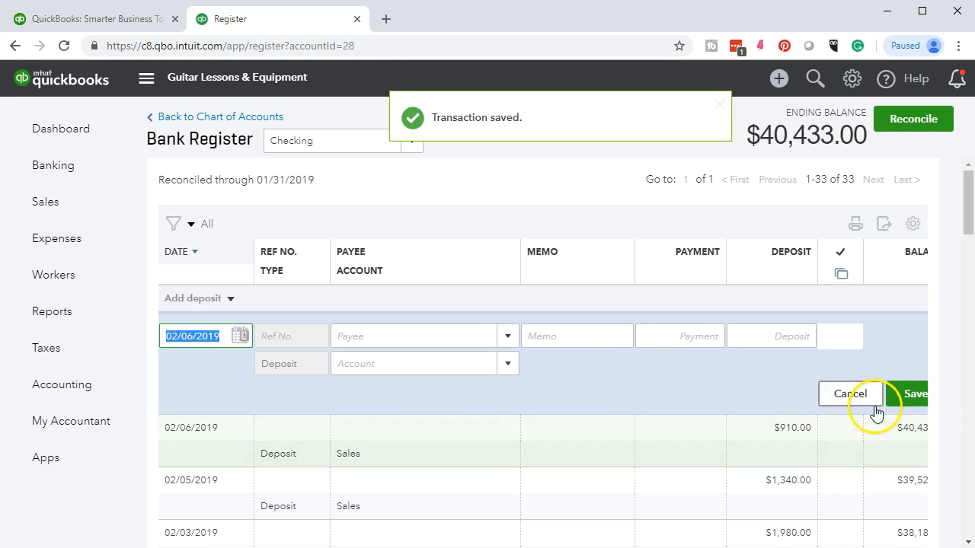
# - Switch to the bank statement in Acrobat Reader, highlight the 2/6 deposit of 910, and return to QuickBooks
pyautogui.hotkey('alt', 'Tab')
pyautogui.moveTo(331, 255); pyautogui.dragTo(364, 259)
pyautogui.rightClick(363, 263)
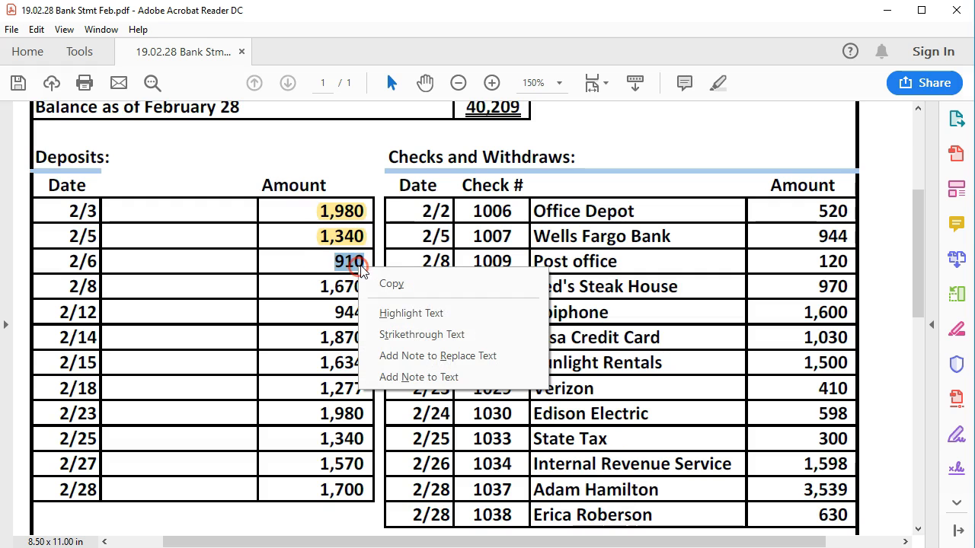
pyautogui.click(401, 316)
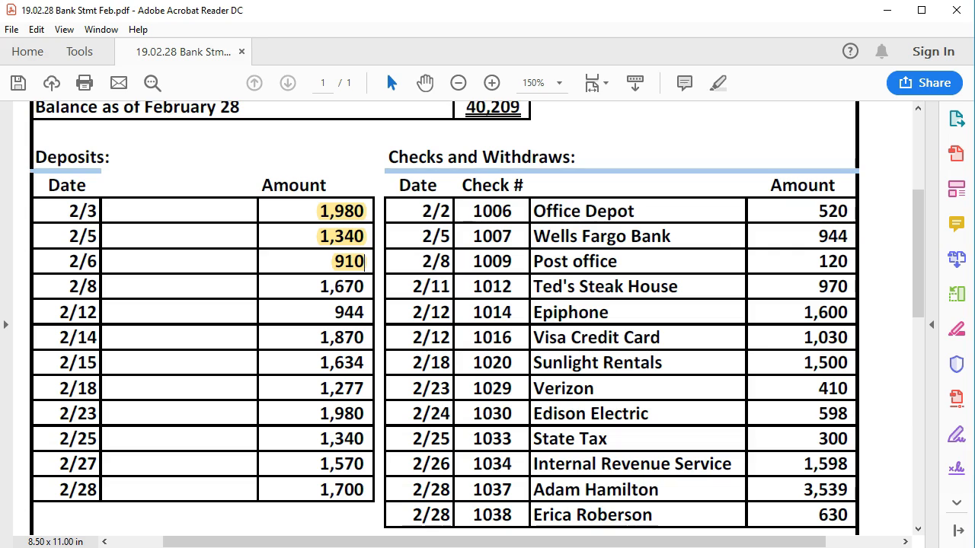
pyautogui.hotkey('alt', 'Tab')
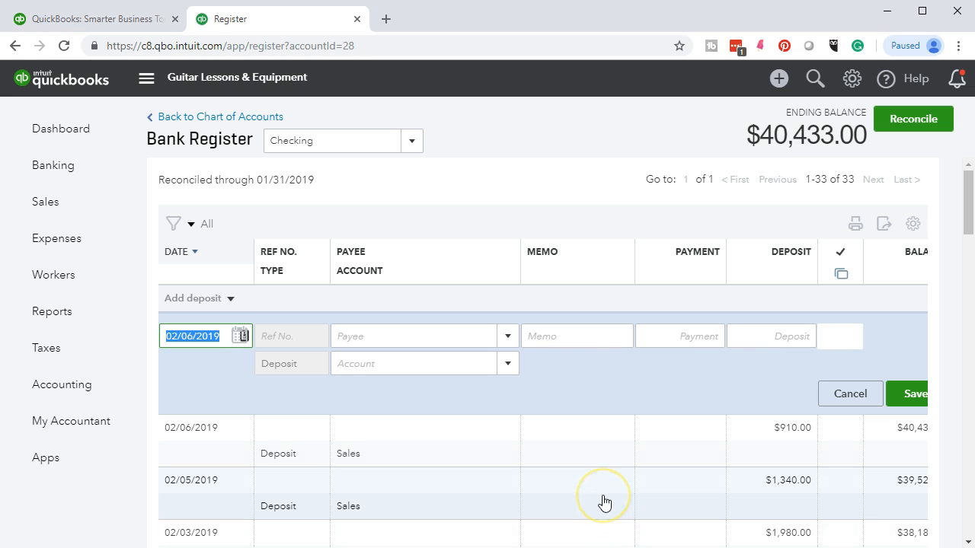
# - Record and save a deposit dated 02/08/2019 for 1,670 to the Sales income account
pyautogui.press('Tab')
pyautogui.press('Tab')
pyautogui.press('Tab')
pyautogui.press('Tab')
pyautogui.write('1,670')
pyautogui.press('Tab')
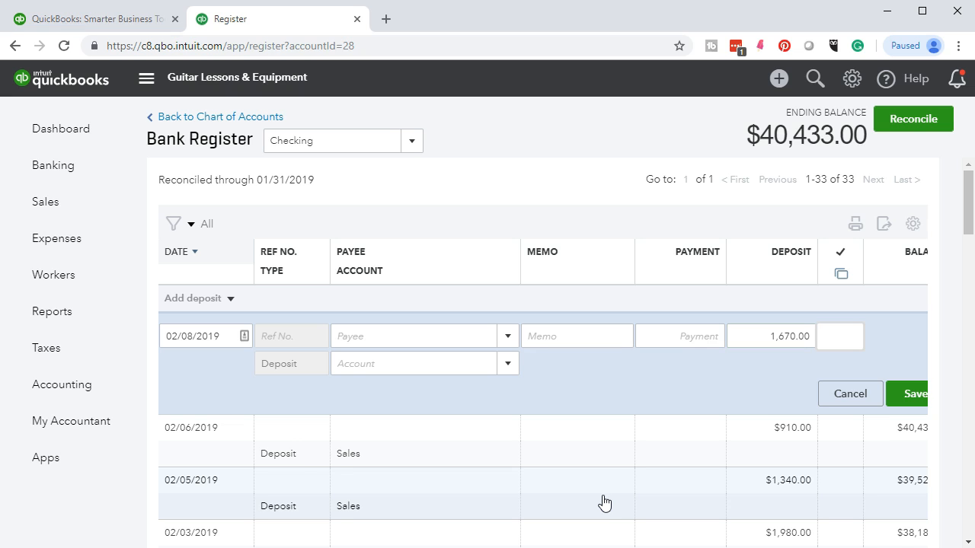
pyautogui.click(376, 365)
pyautogui.write('Sal')
pyautogui.press('Return')
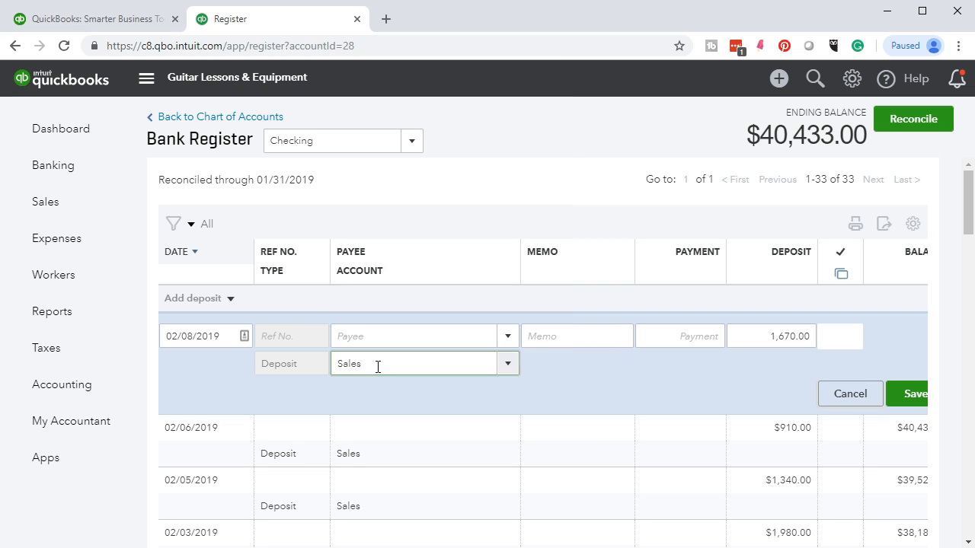
pyautogui.click(912, 397)
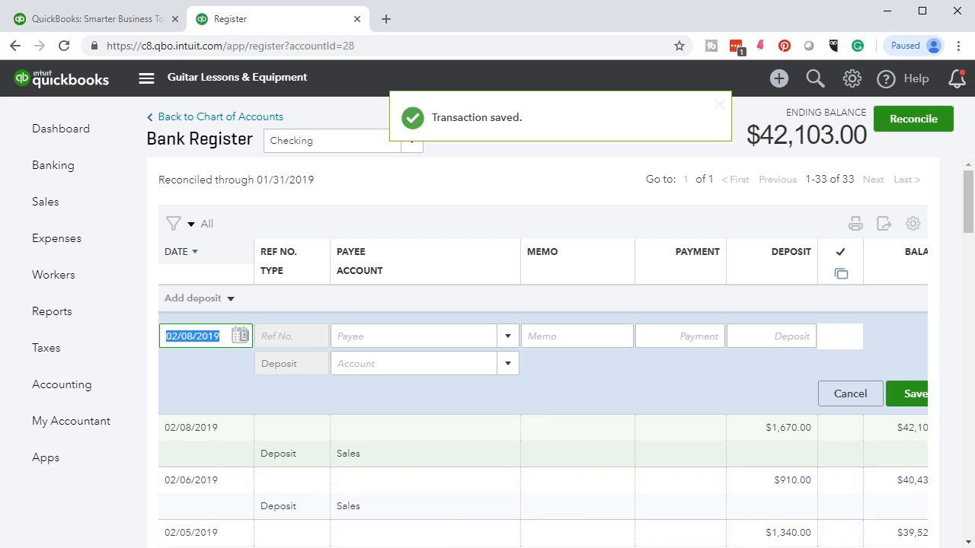
# - Switch to the bank statement in Acrobat Reader, highlight the 2/8 deposit of 1,670, and return to QuickBooks
pyautogui.hotkey('alt', 'Tab')
pyautogui.moveTo(317, 288); pyautogui.dragTo(373, 297)
pyautogui.rightClick(373, 297)
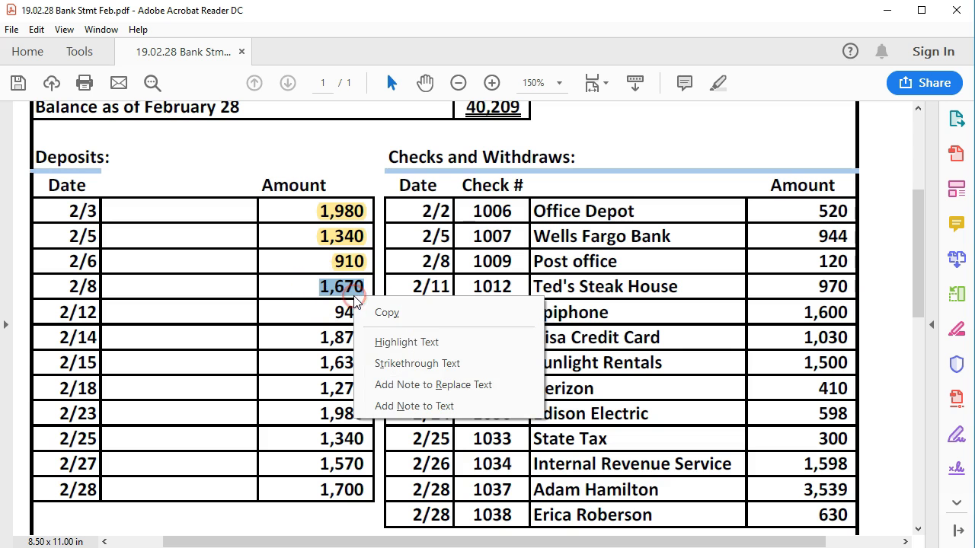
pyautogui.click(386, 339)
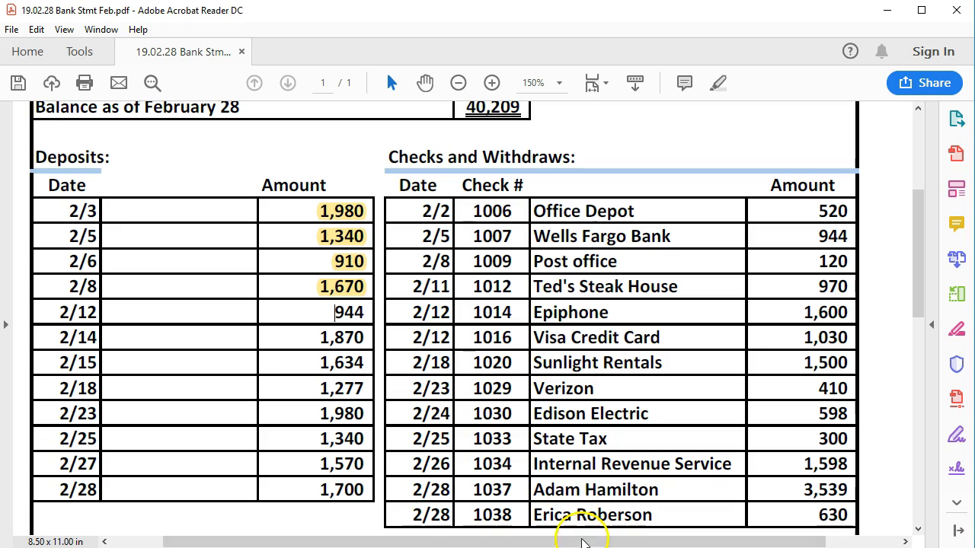
pyautogui.hotkey('alt', 'Tab')
# - Record and save a deposit dated 02/12/2019 for 944 to the Sales income account
pyautogui.press('+')
pyautogui.press('+')
pyautogui.press('+')
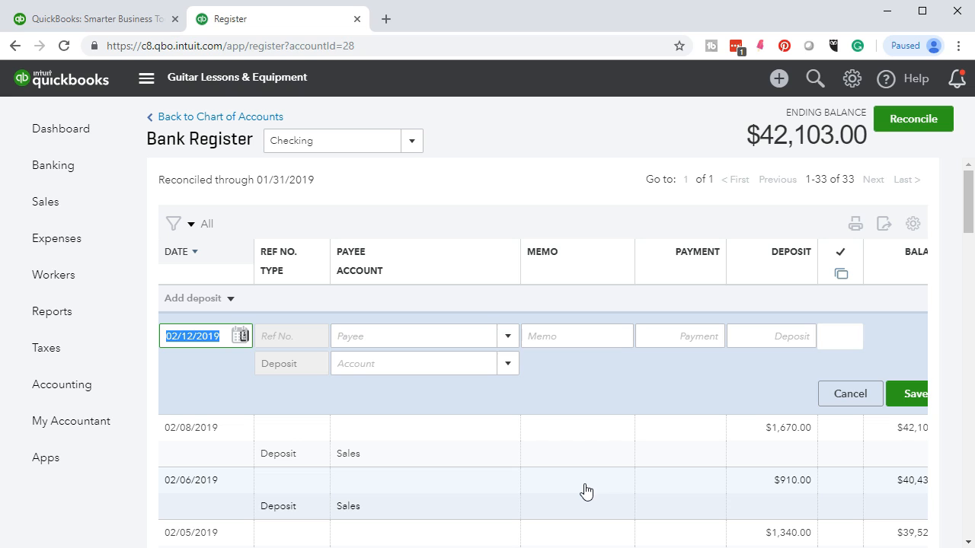
pyautogui.press('Tab')
pyautogui.press('Tab')
pyautogui.press('Tab')
pyautogui.press('Tab')
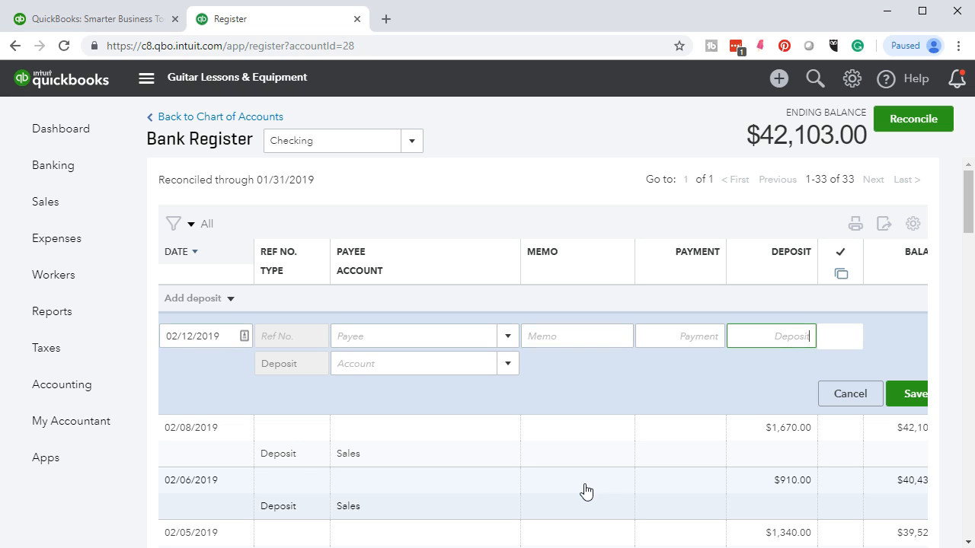
pyautogui.press('Tab')
pyautogui.write('s')
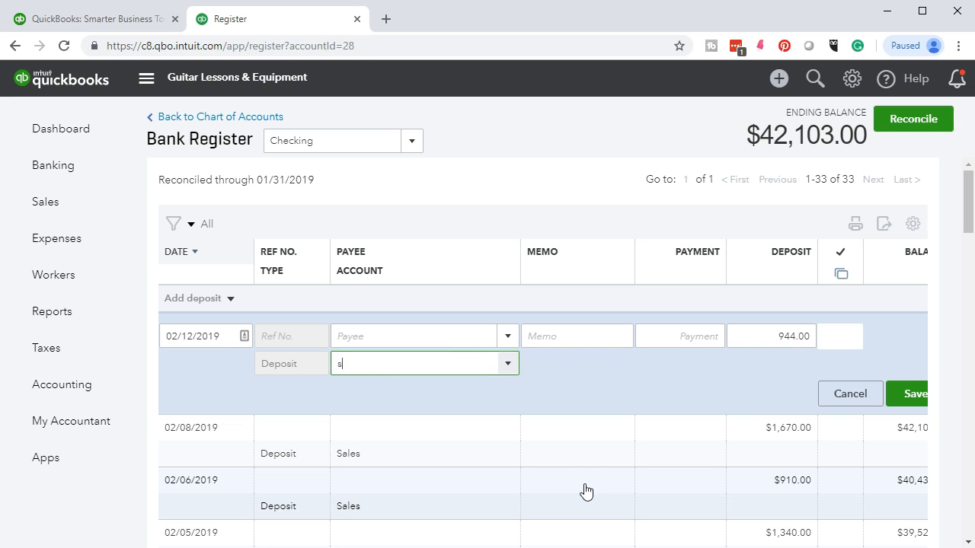
pyautogui.write('ale')
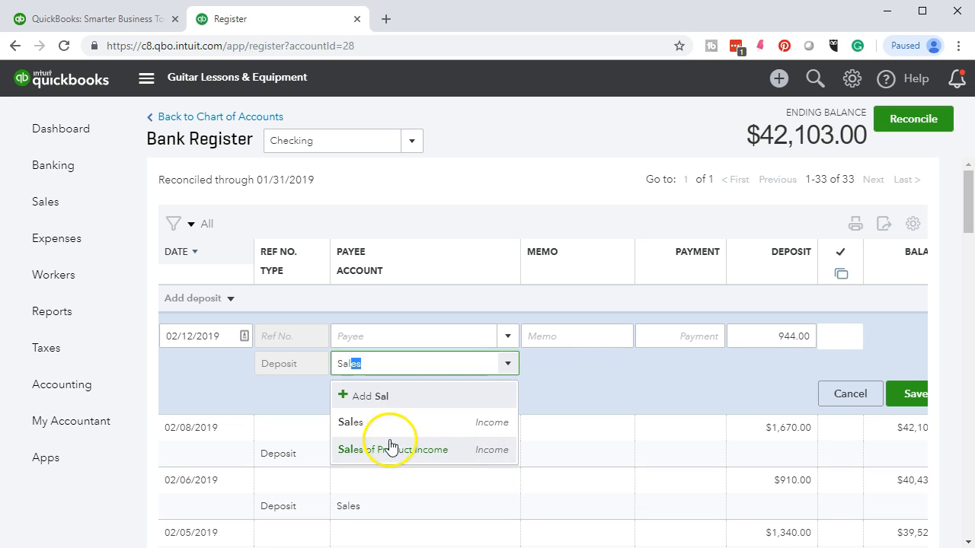
pyautogui.click(387, 427)
pyautogui.click(899, 394)
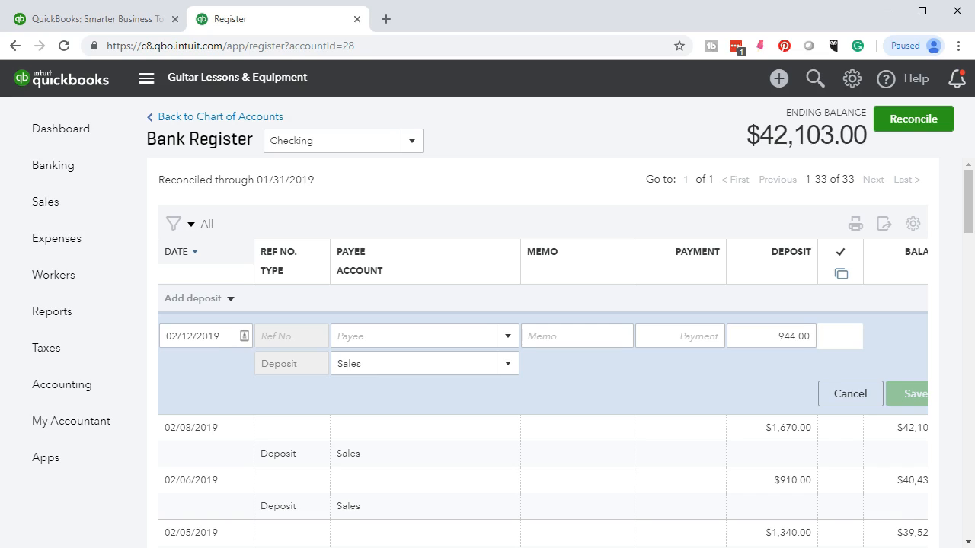
# - Switch to the bank statement in Acrobat Reader, highlight the 2/12 deposit of 944, and return to QuickBooks
pyautogui.hotkey('alt', 'Tab')
pyautogui.moveTo(334, 312); pyautogui.dragTo(364, 312)
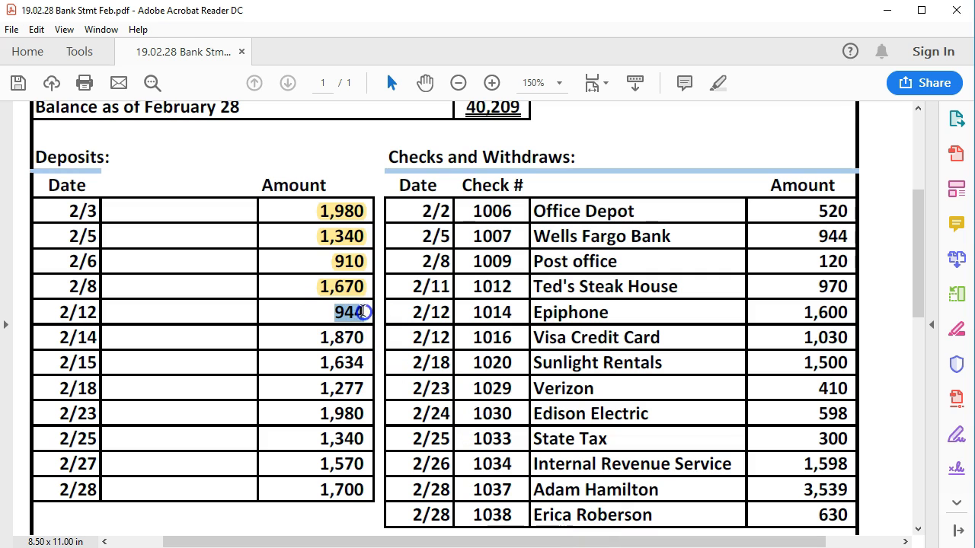
pyautogui.rightClick(366, 320)
pyautogui.click(389, 364)
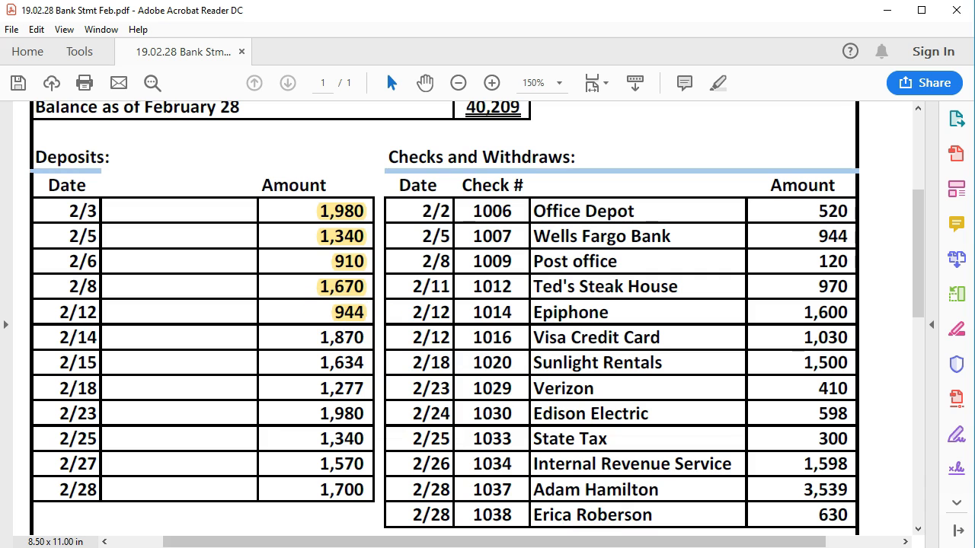
pyautogui.hotkey('alt', 'Tab')
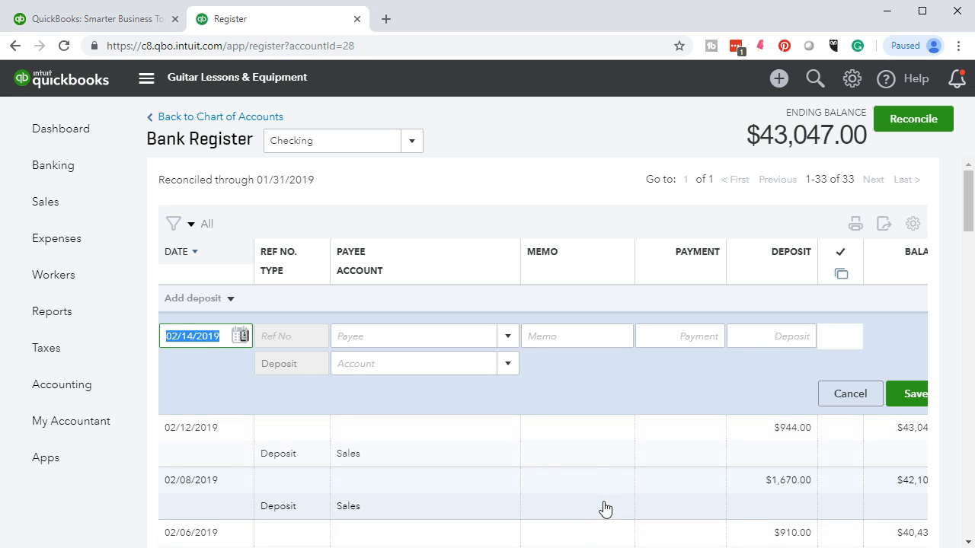
# - Set the new deposit's date to 02/15/2019 and its amount to 1,634, leaving payee and memo blank
pyautogui.press('Tab')
pyautogui.press('Tab')
pyautogui.press('Tab')
pyautogui.press('Tab')
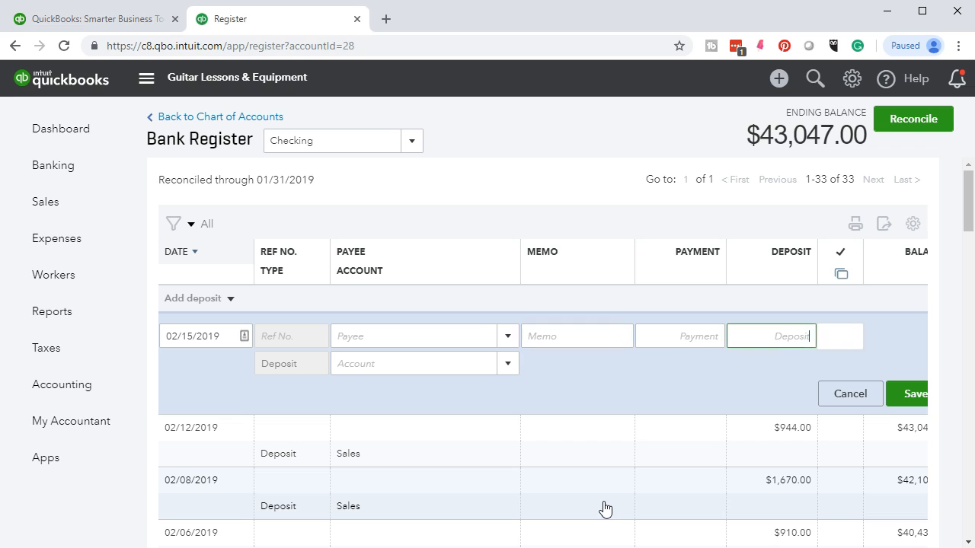
pyautogui.click(755, 336)
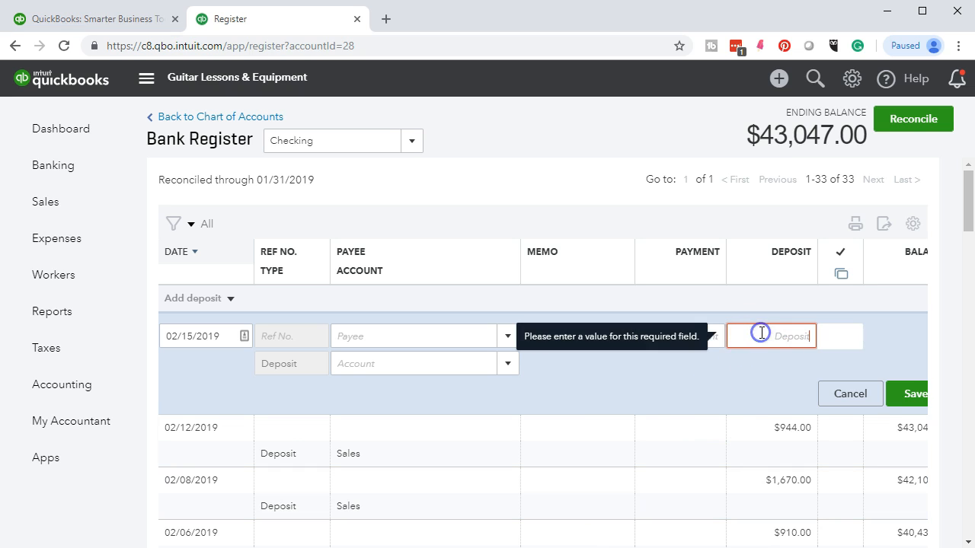
pyautogui.write('1634')
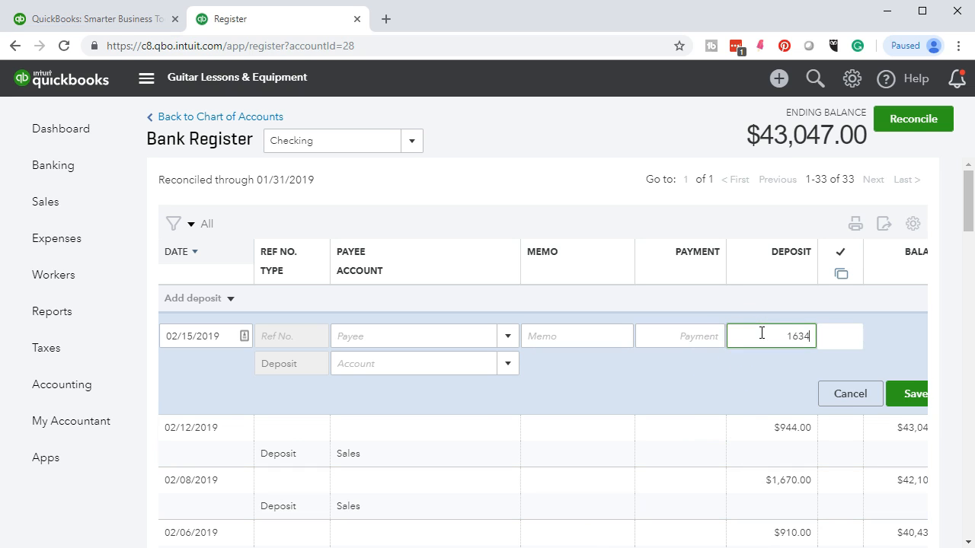
pyautogui.press('Tab')
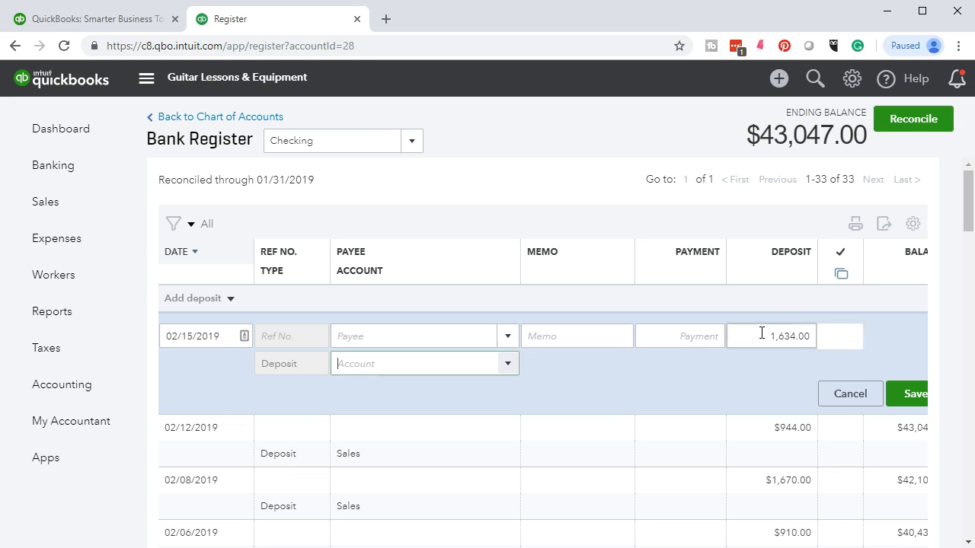
# - Assign the 1,634 deposit to the Sales income account and save the entry
pyautogui.write('As')
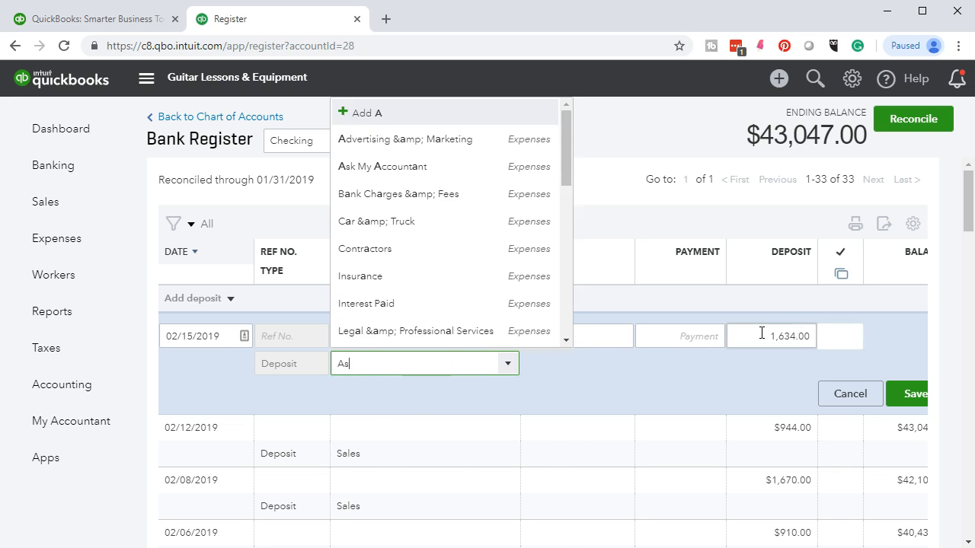
pyautogui.press('BackSpace')
pyautogui.press('BackSpace')
pyautogui.write('sa')
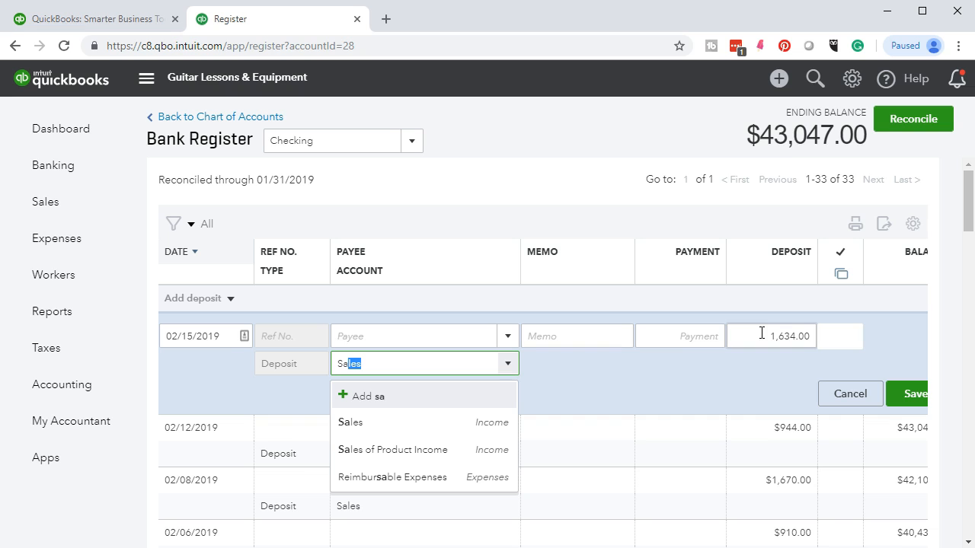
pyautogui.click(381, 423)
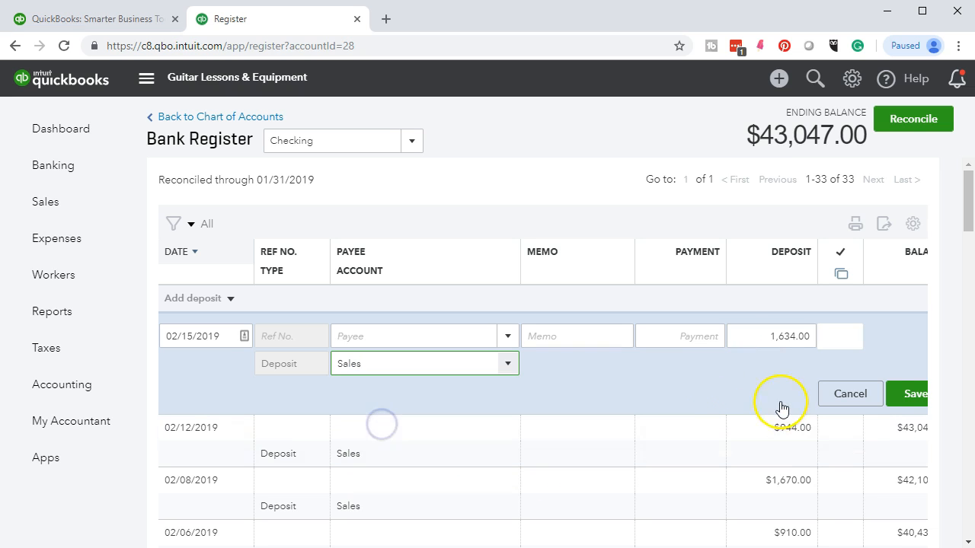
pyautogui.click(904, 395)
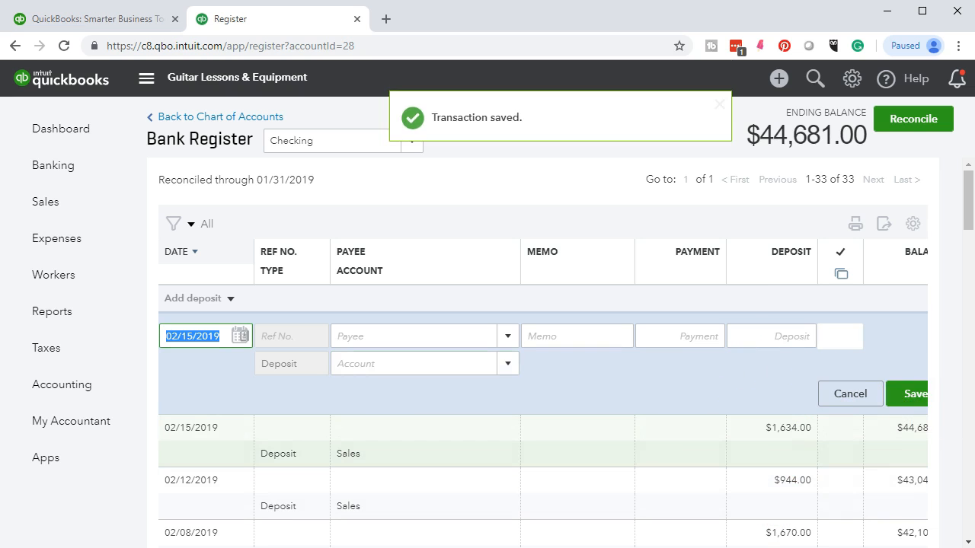
# - Switch to the bank statement in Acrobat Reader and highlight the 2/14 deposit of 1,870
pyautogui.hotkey('alt', 'Tab')
pyautogui.moveTo(320, 338); pyautogui.dragTo(368, 341)
pyautogui.rightClick(365, 342)
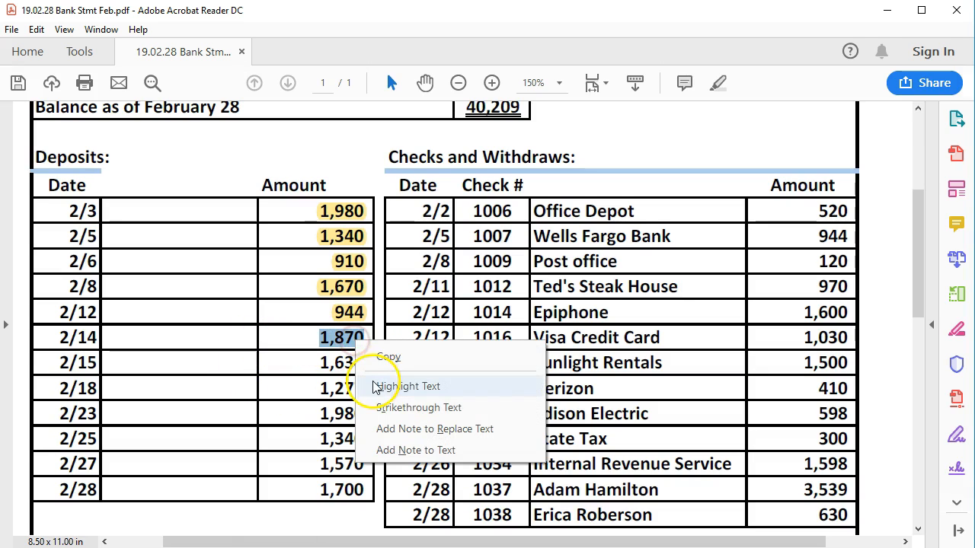
pyautogui.click(408, 387)
pyautogui.click(320, 363)
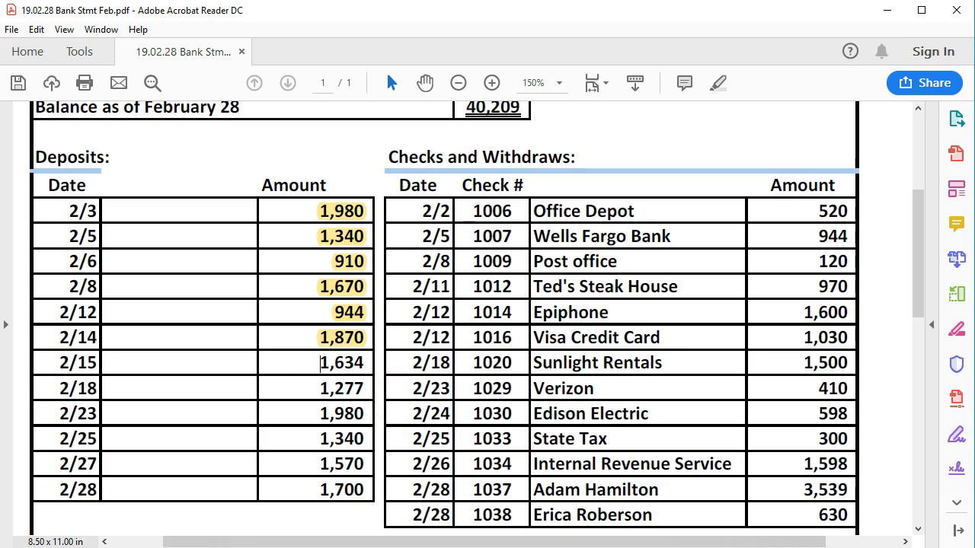
# - Switch to QuickBooks, save the 1,634 deposit with the date 02/14/2019, and briefly recheck the bank statement in Acrobat Reader
pyautogui.moveTo(692, 547)
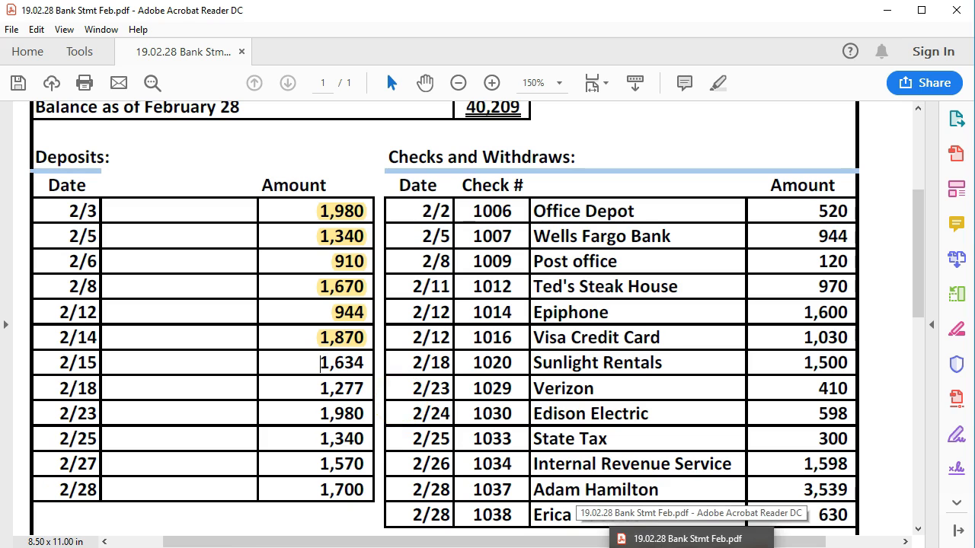
pyautogui.click(692, 546)
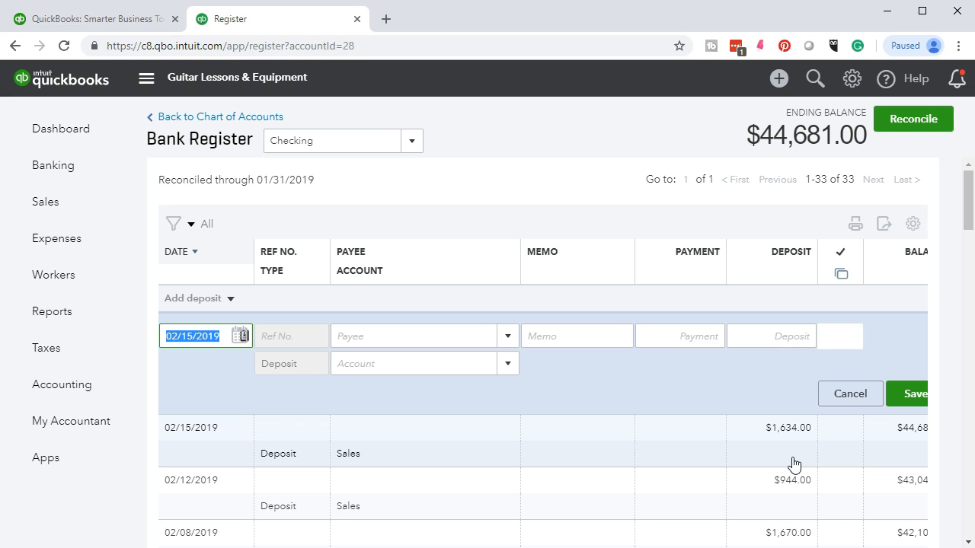
pyautogui.click(227, 430)
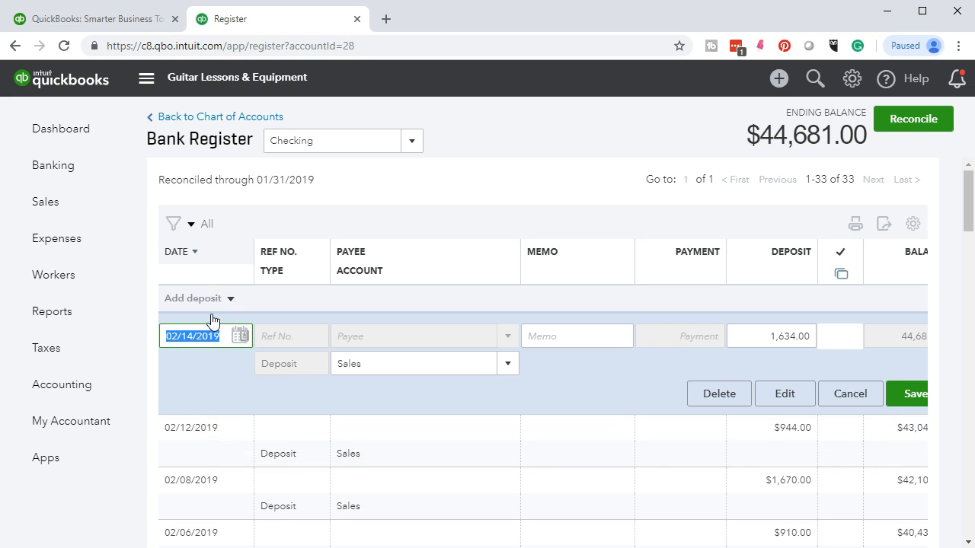
pyautogui.click(909, 394)
pyautogui.hotkey('alt', 'Tab')
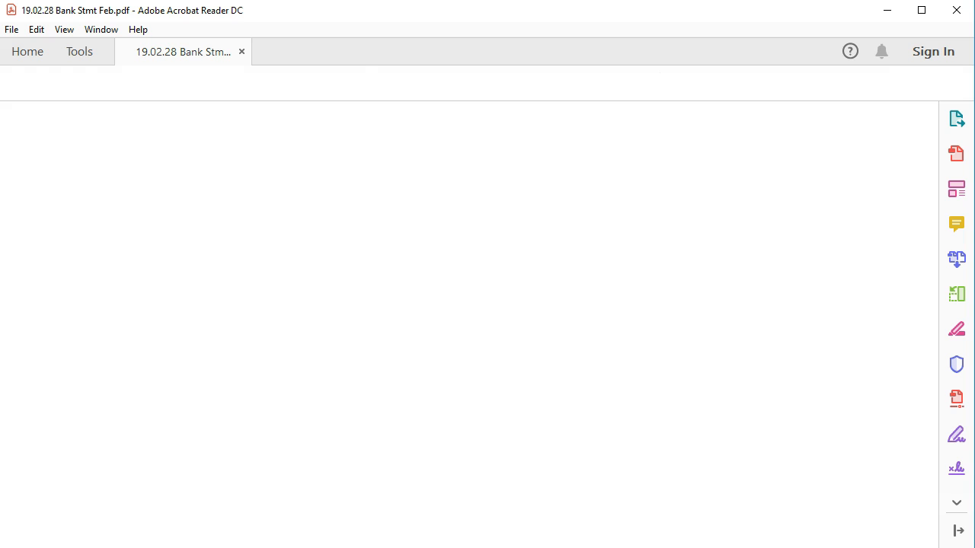
pyautogui.hotkey('alt', 'Tab')
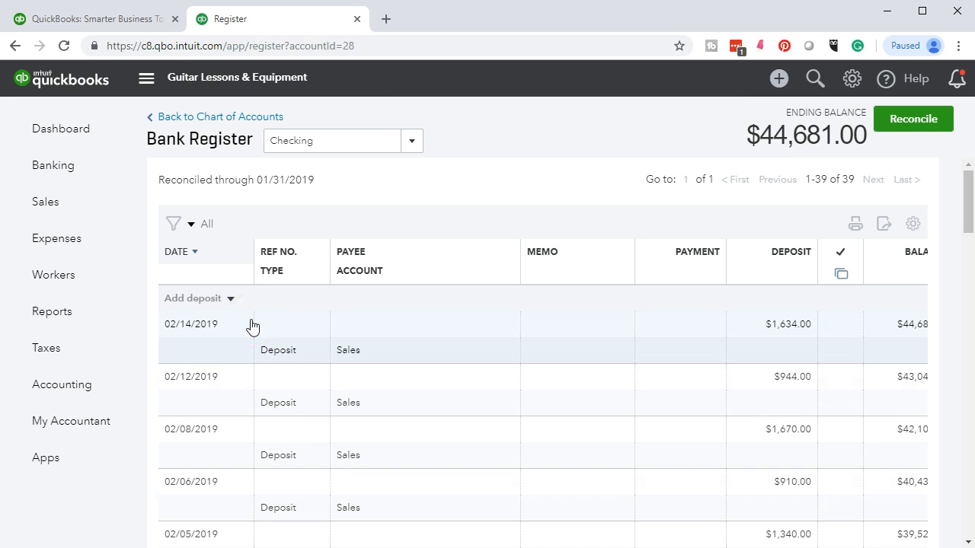
# - Add a new deposit dated 02/15/2019 for 1,634, checking the amount against the bank statement in Acrobat Reader
pyautogui.click(230, 298)
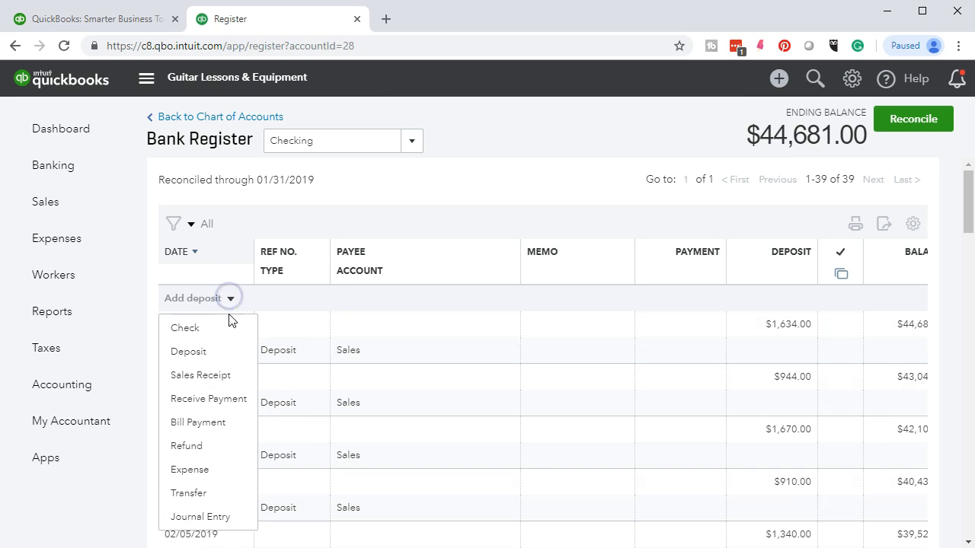
pyautogui.click(211, 350)
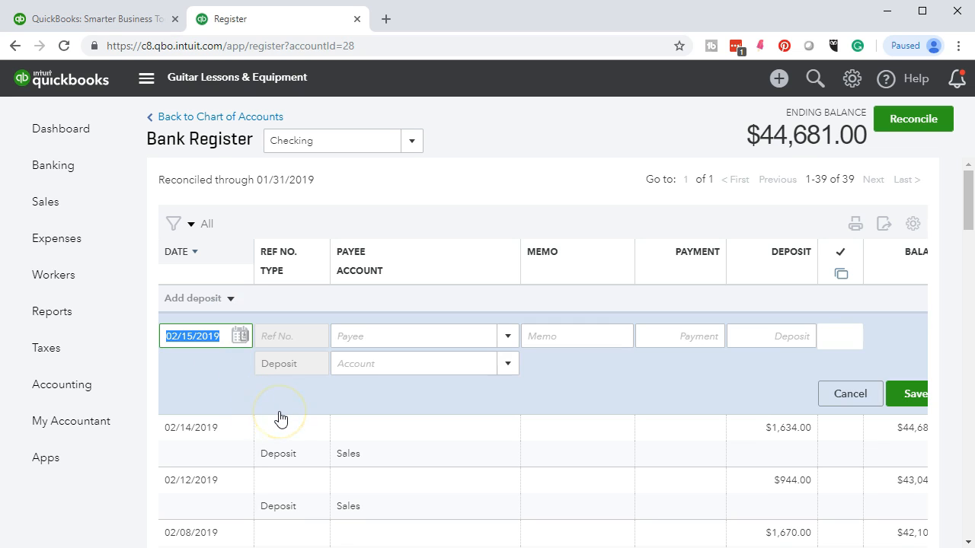
pyautogui.hotkey('alt', 'Tab')
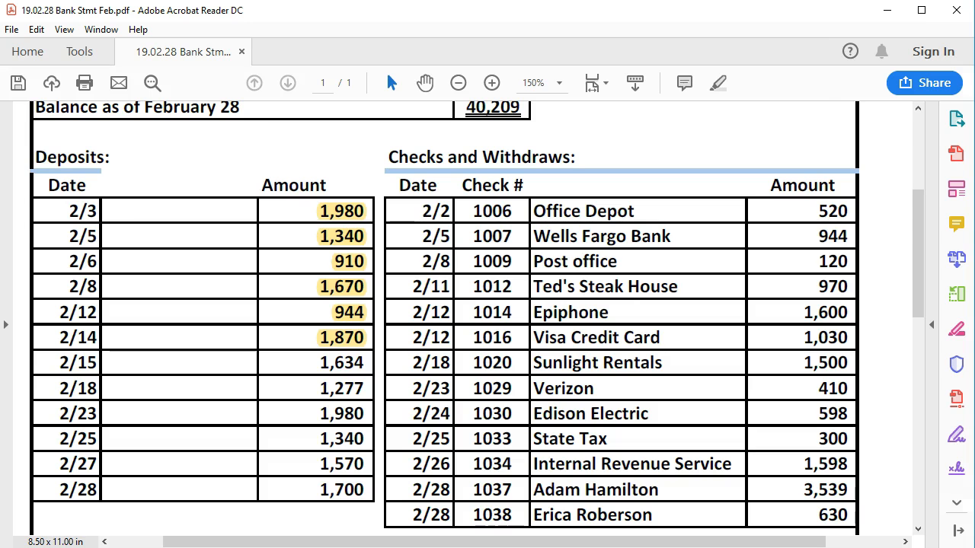
pyautogui.hotkey('alt', 'Tab')
pyautogui.press('Tab')
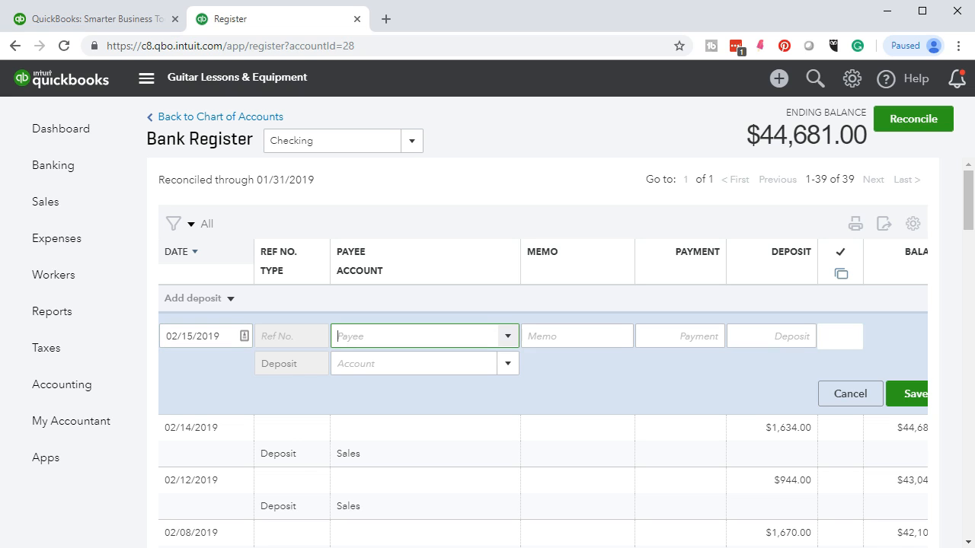
pyautogui.press('Tab')
pyautogui.press('Tab')
pyautogui.press('Tab')
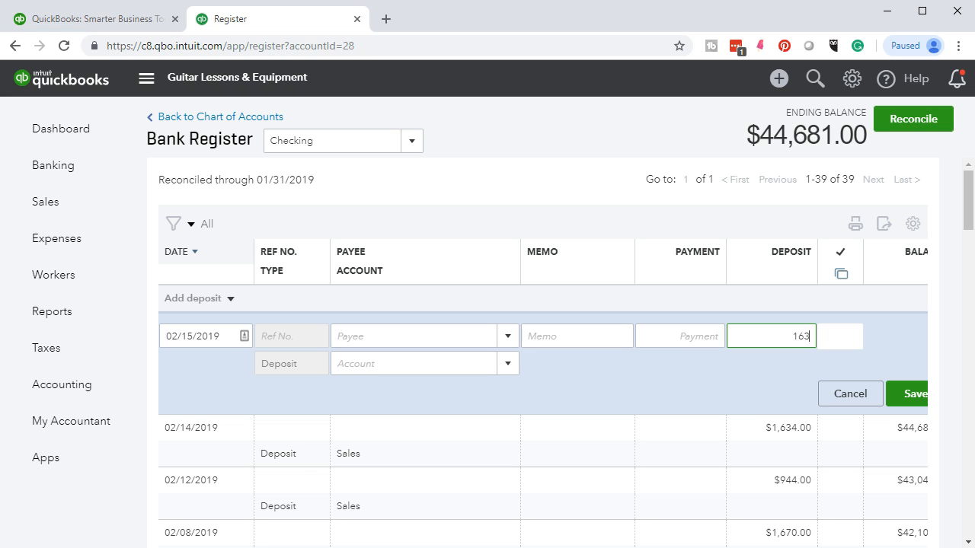
pyautogui.write('1634')
# - Assign the 02/15/2019 deposit to the Sales income account and save the entry
pyautogui.press('Tab')
pyautogui.press('Tab')
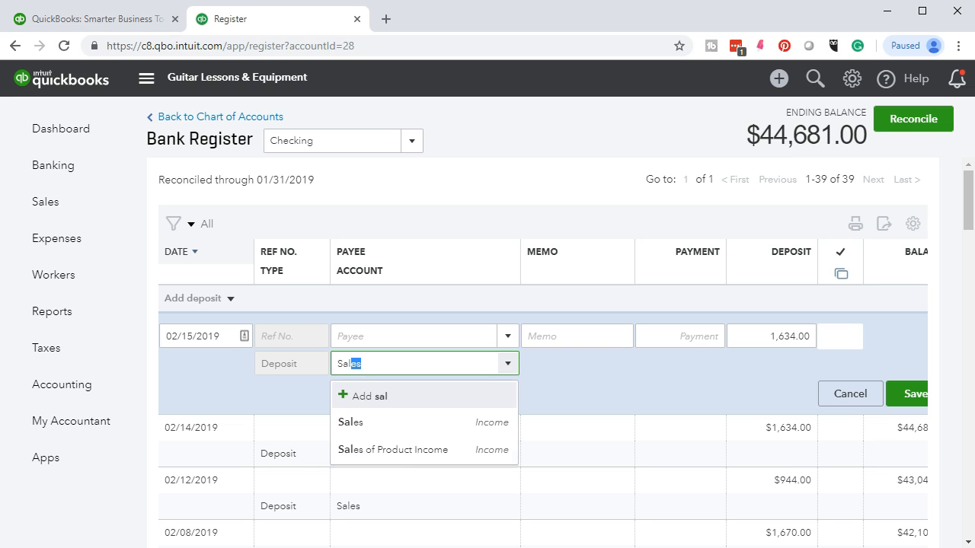
pyautogui.click(415, 423)
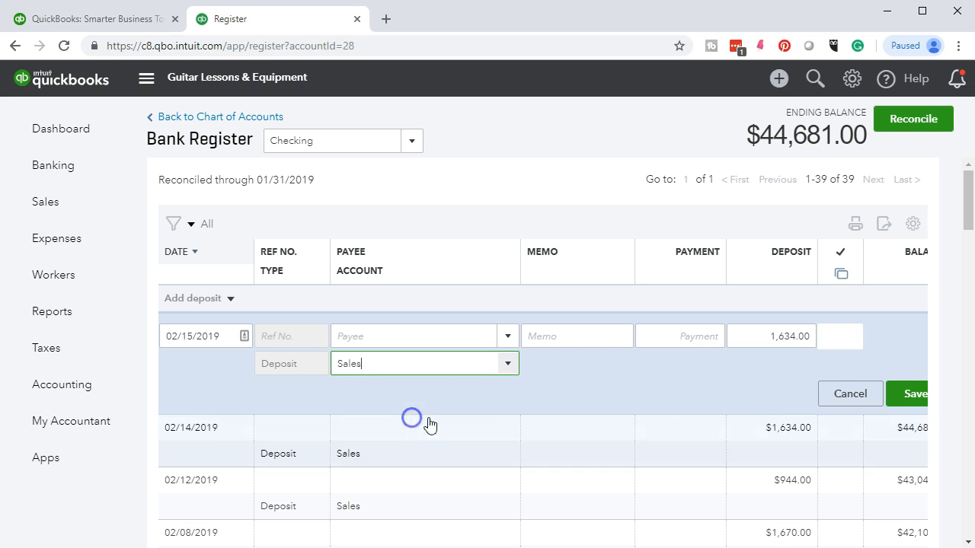
pyautogui.click(893, 397)
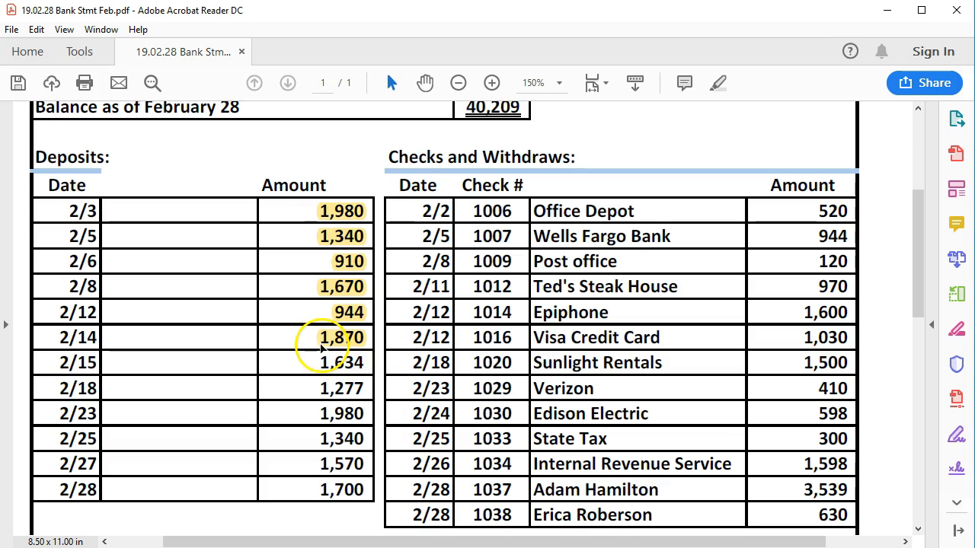
# - Switch to the bank statement in Acrobat Reader and highlight the 2/15 deposit of 1,634
pyautogui.moveTo(318, 364); pyautogui.dragTo(365, 367)
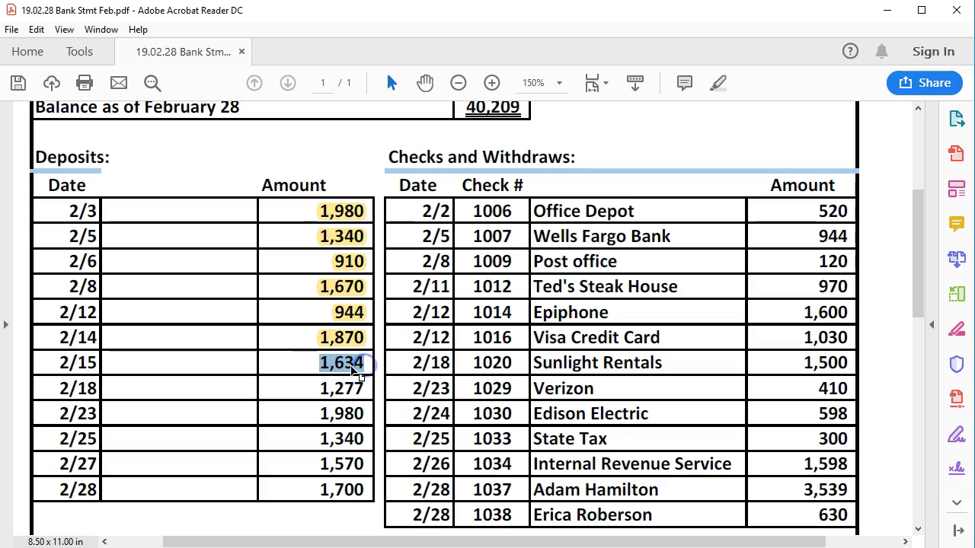
pyautogui.rightClick(318, 374)
pyautogui.click(340, 406)
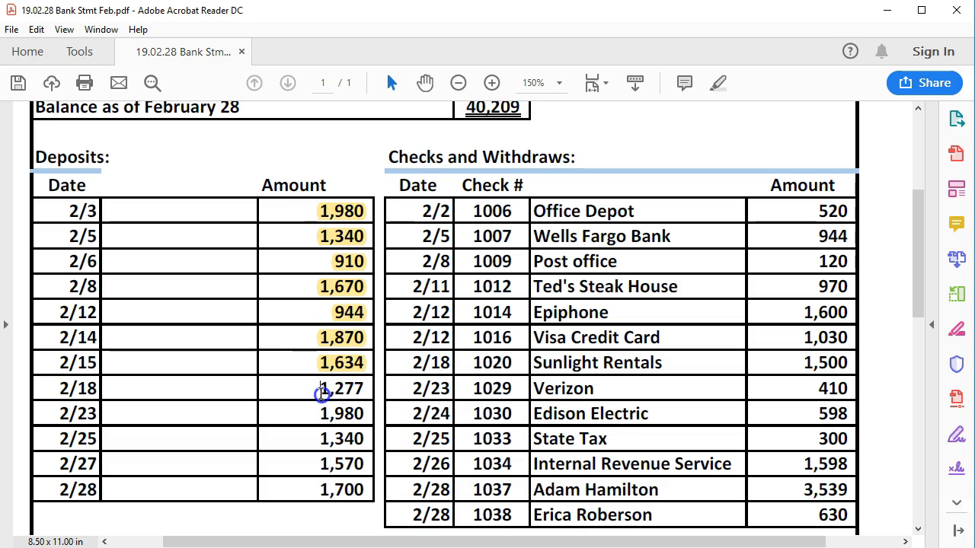
# - Switch to QuickBooks and set the new deposit's date to 02/18/2019 and its amount to 1,277
pyautogui.hotkey('alt', 'Tab')
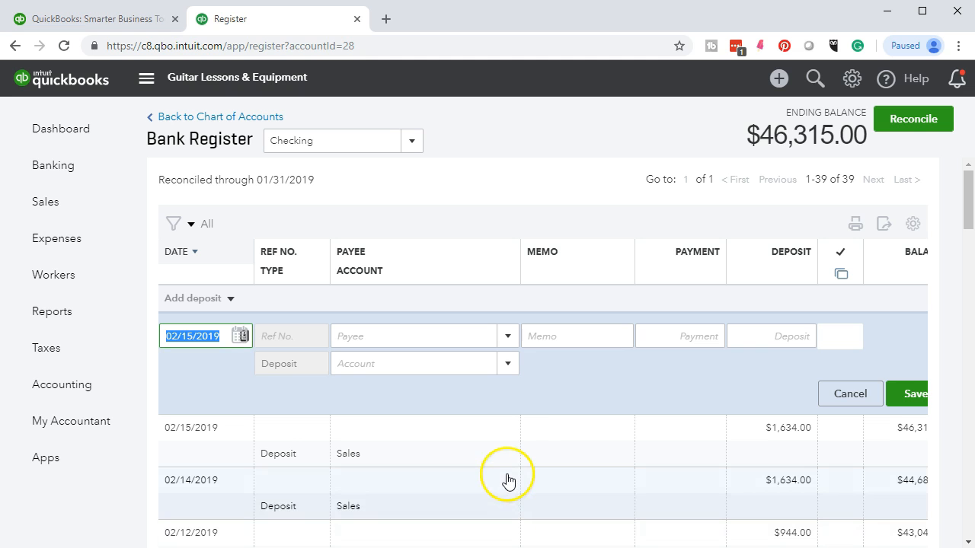
pyautogui.press('+')
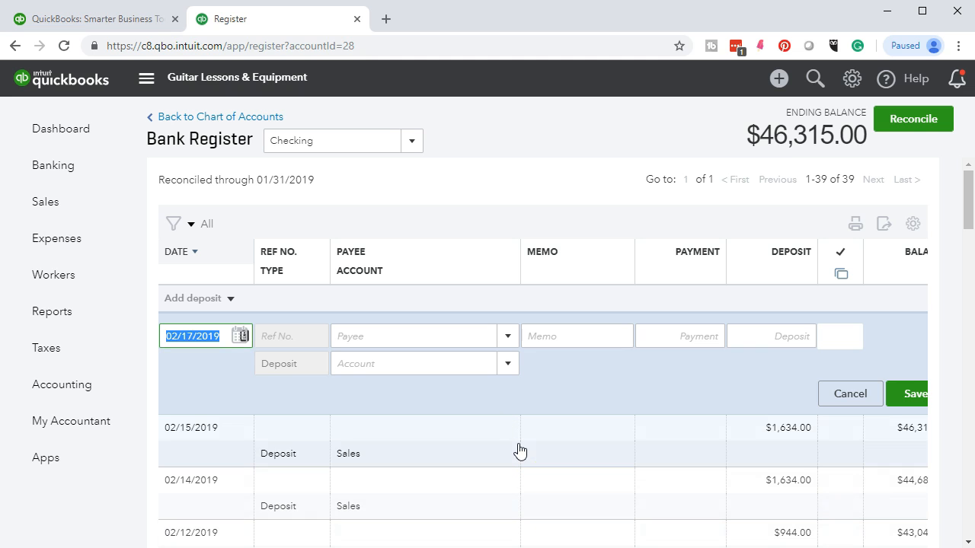
pyautogui.press('Tab')
pyautogui.press('Tab')
pyautogui.press('Tab')
pyautogui.press('Tab')
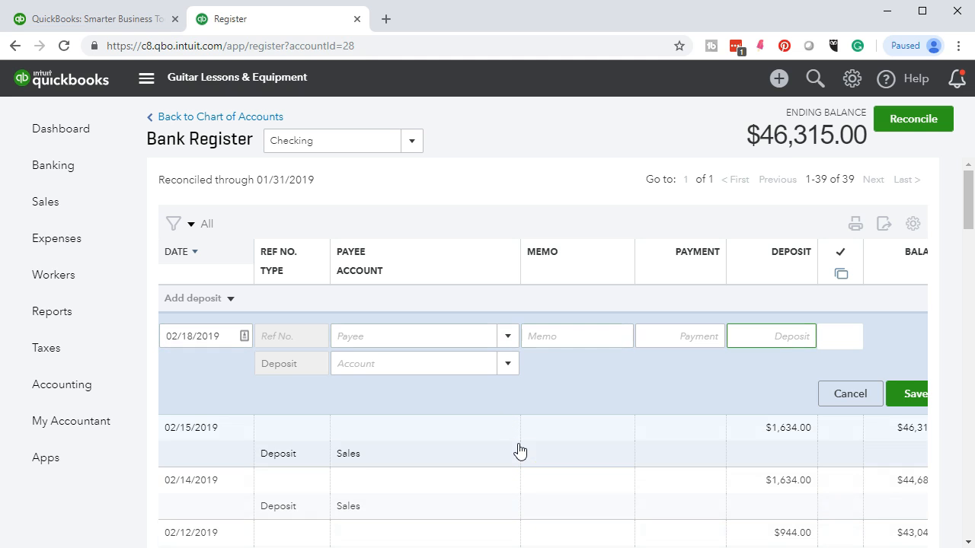
pyautogui.write('1,277')
# - Assign the 1,277 deposit to the Sales income account and save the entry
pyautogui.press('Tab')
pyautogui.write('s')
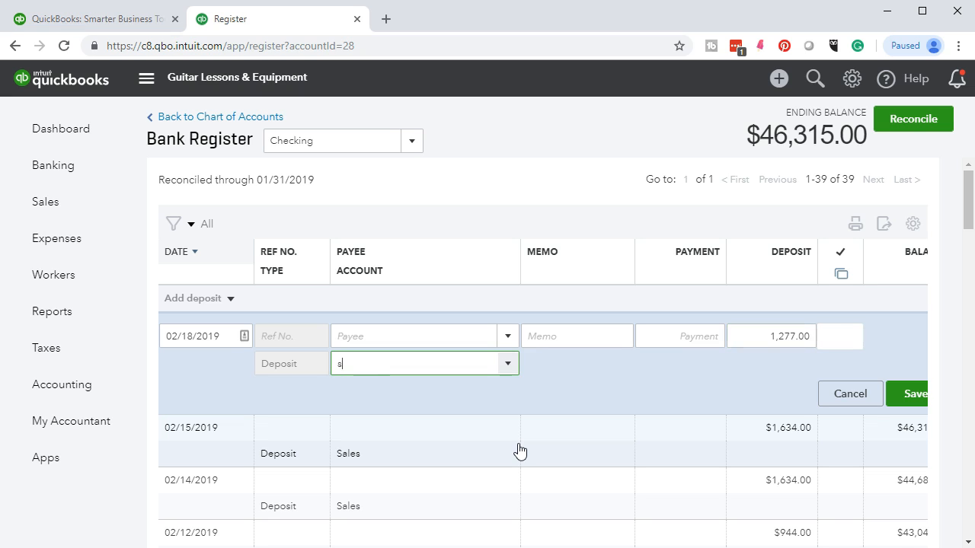
pyautogui.write('al')
pyautogui.click(411, 424)
pyautogui.click(907, 394)
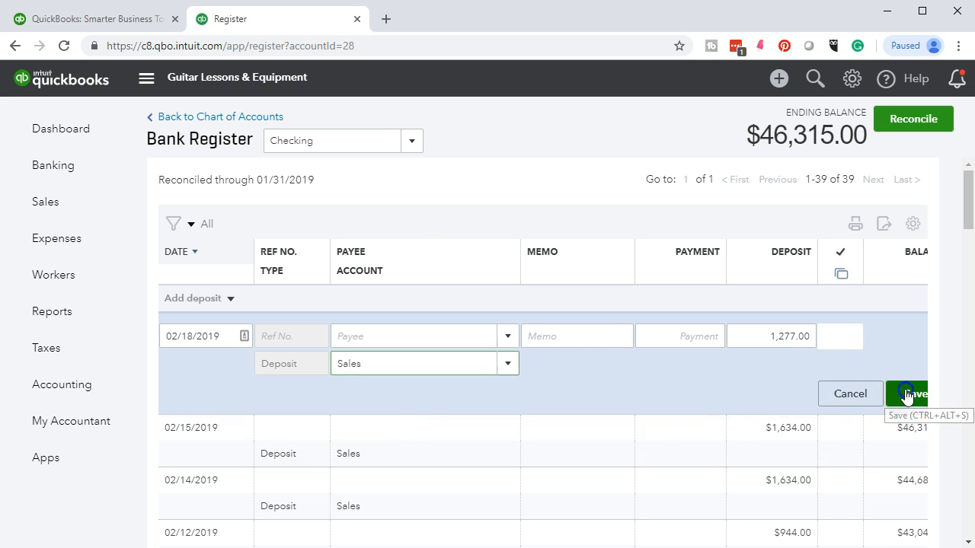
# - Switch to the bank statement in Acrobat Reader and highlight the 2/18 deposit of 1,277
pyautogui.hotkey('alt', 'Tab')
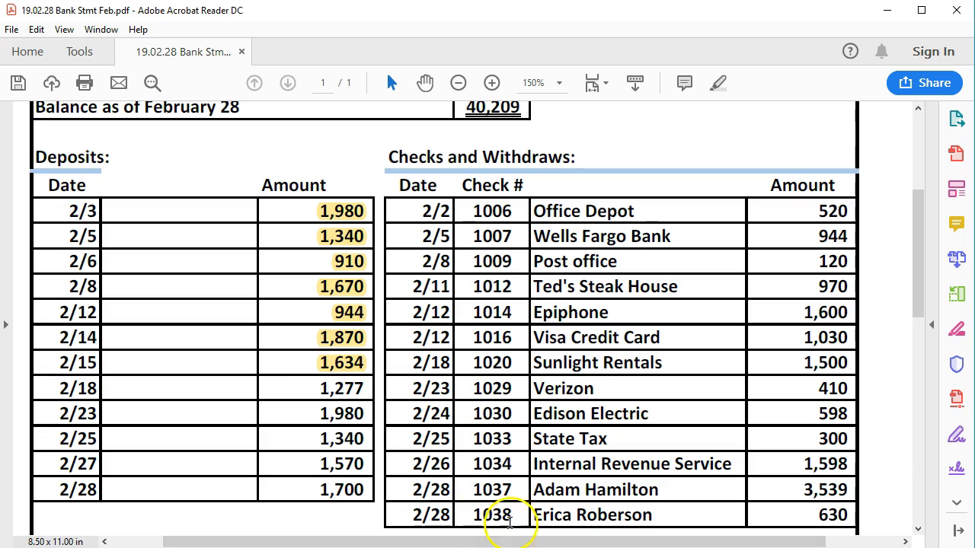
pyautogui.moveTo(318, 389); pyautogui.dragTo(361, 390)
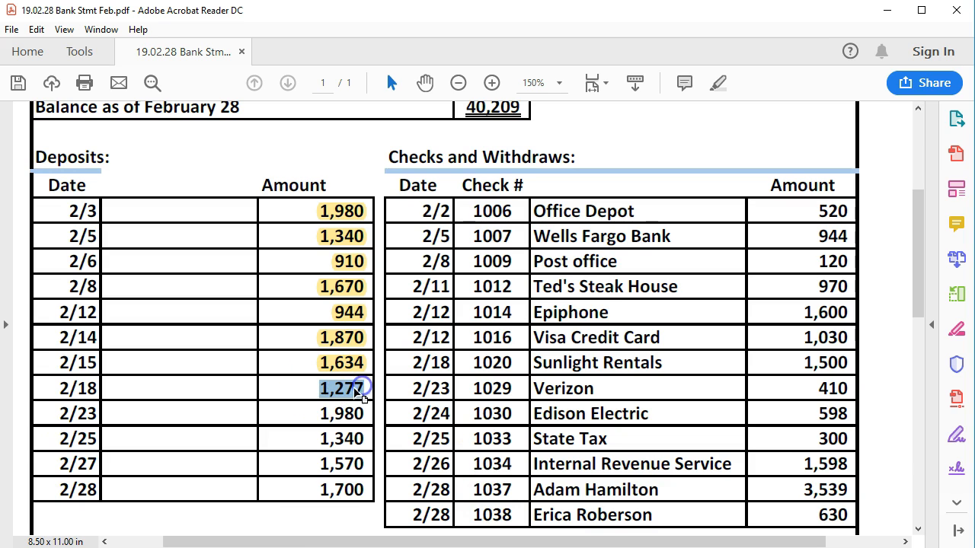
pyautogui.rightClick(362, 391)
pyautogui.click(377, 433)
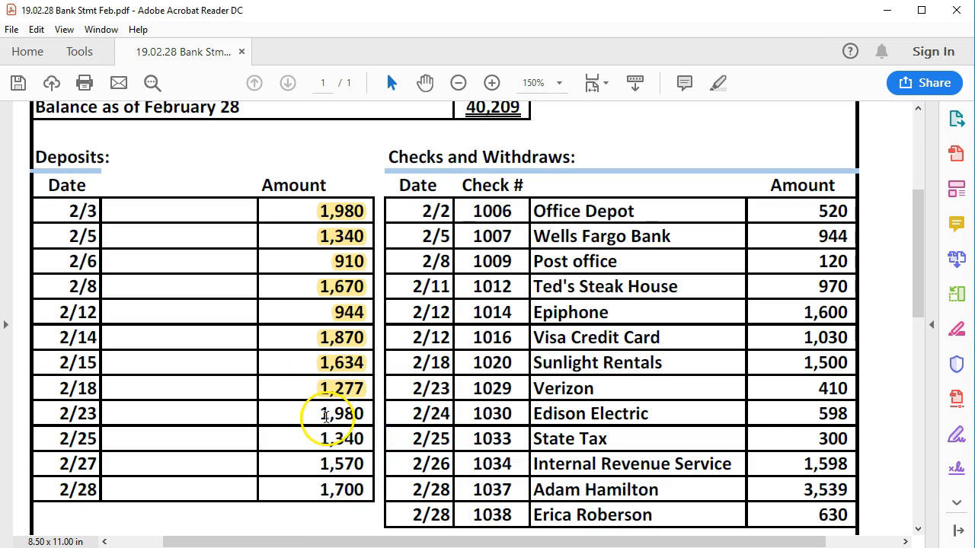
# - Switch to QuickBooks and set the new deposit's date to 02/23/2019 and its amount to 1,980
pyautogui.hotkey('alt', 'Tab')
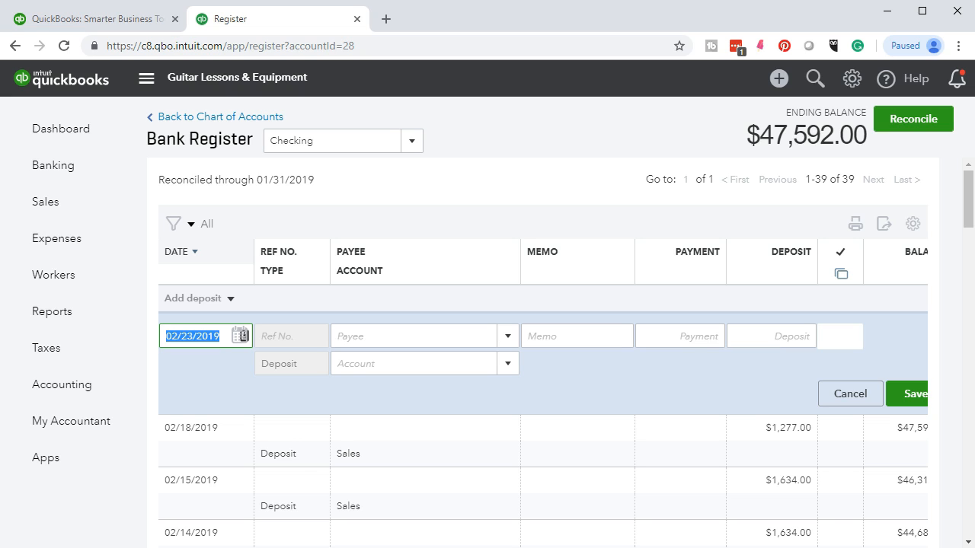
pyautogui.press('Tab')
pyautogui.press('Tab')
pyautogui.press('Tab')
pyautogui.press('Tab')
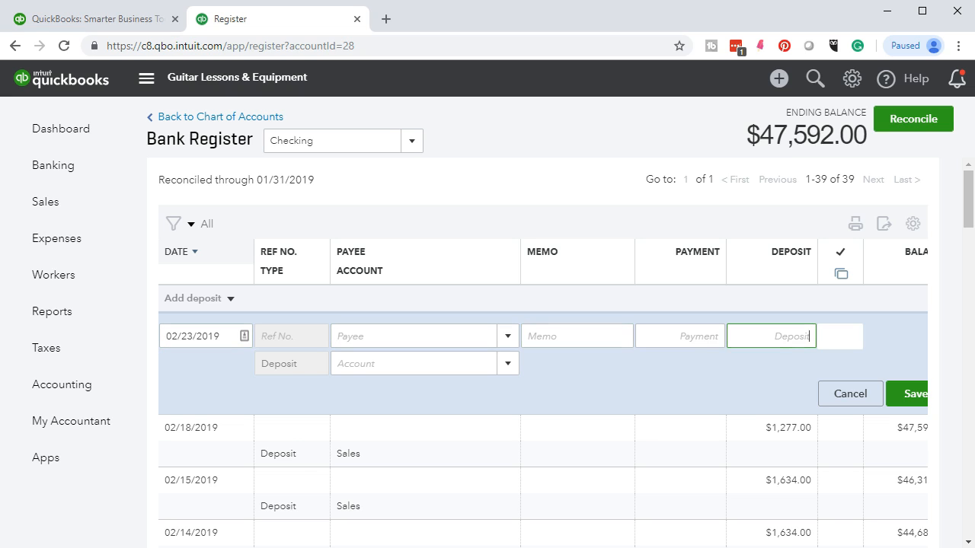
pyautogui.write('1,980')
# - Assign the 1,980 deposit to the Sales income account and save the entry
pyautogui.press('Tab')
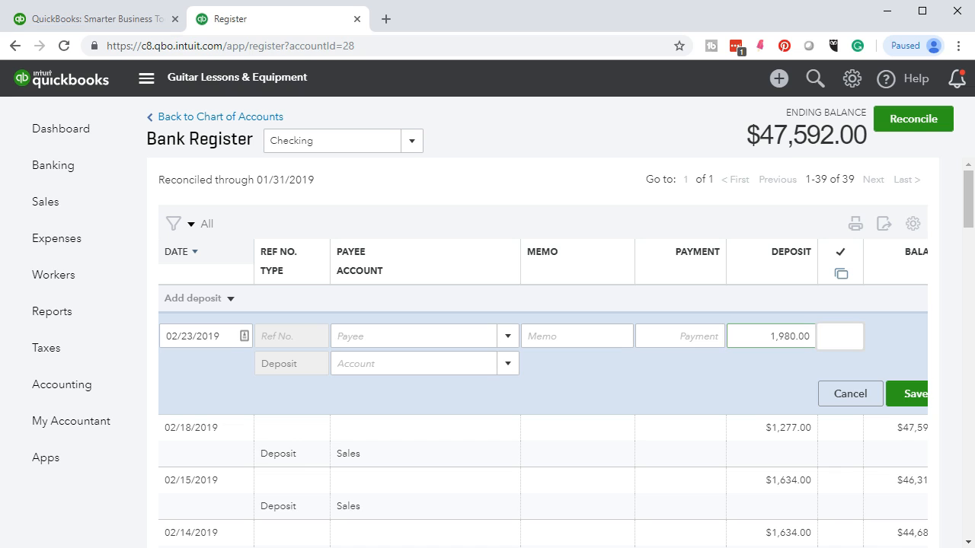
pyautogui.write('sal')
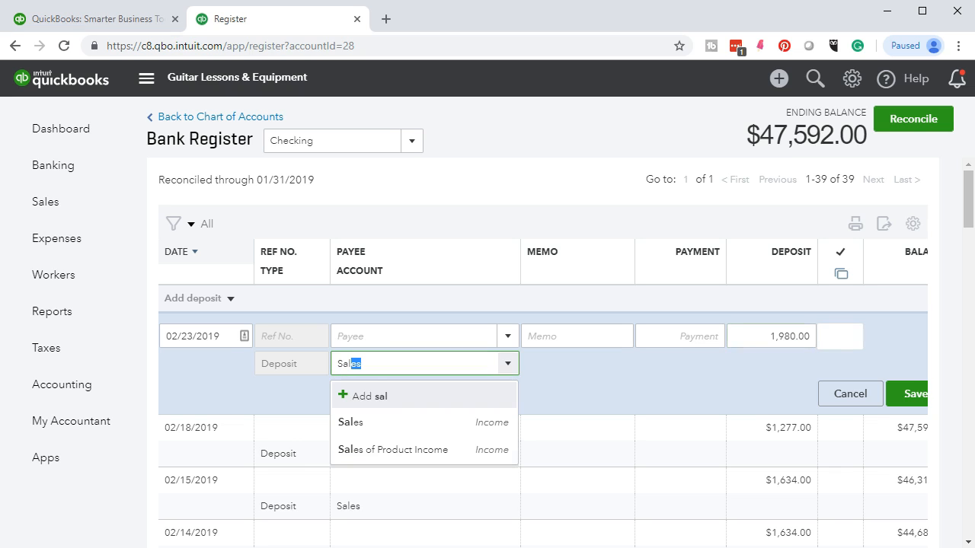
pyautogui.click(387, 426)
pyautogui.click(918, 400)
# - Switch to the bank statement in Acrobat Reader and highlight the 2/23 deposit of 1,980
pyautogui.click(610, 547)
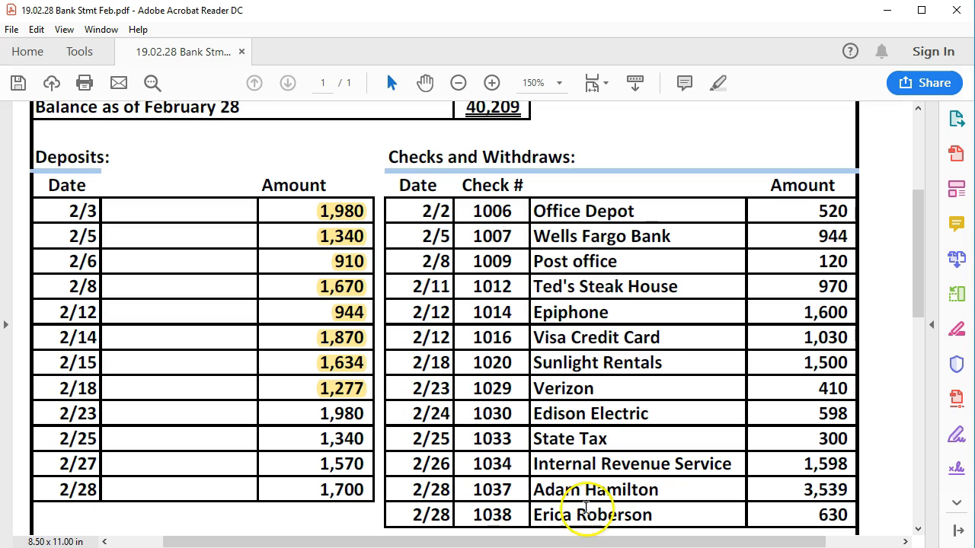
pyautogui.moveTo(316, 413); pyautogui.dragTo(360, 413)
pyautogui.rightClick(352, 425)
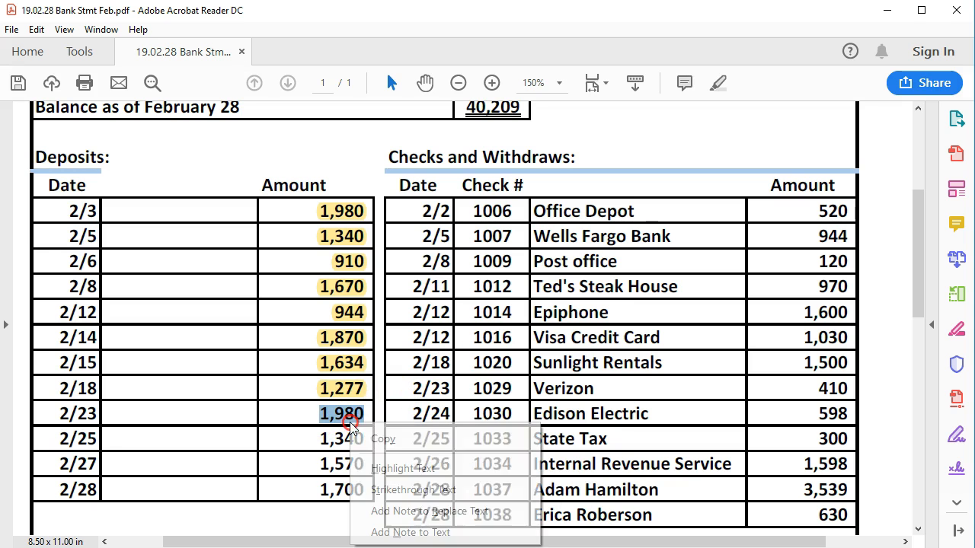
pyautogui.click(385, 466)
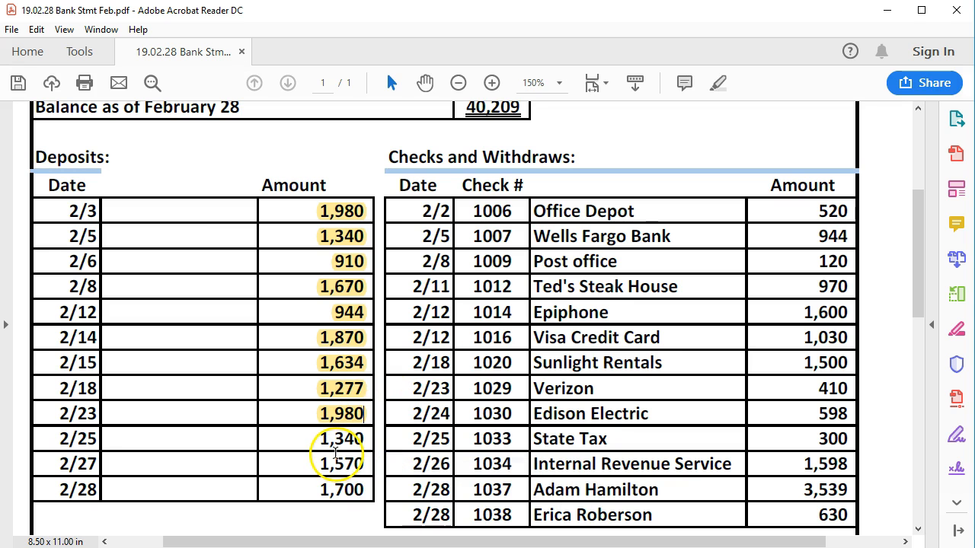
# - Switch to QuickBooks and set the new deposit's date to 02/25/2019 and its amount to 1,340
pyautogui.hotkey('alt', 'Tab')
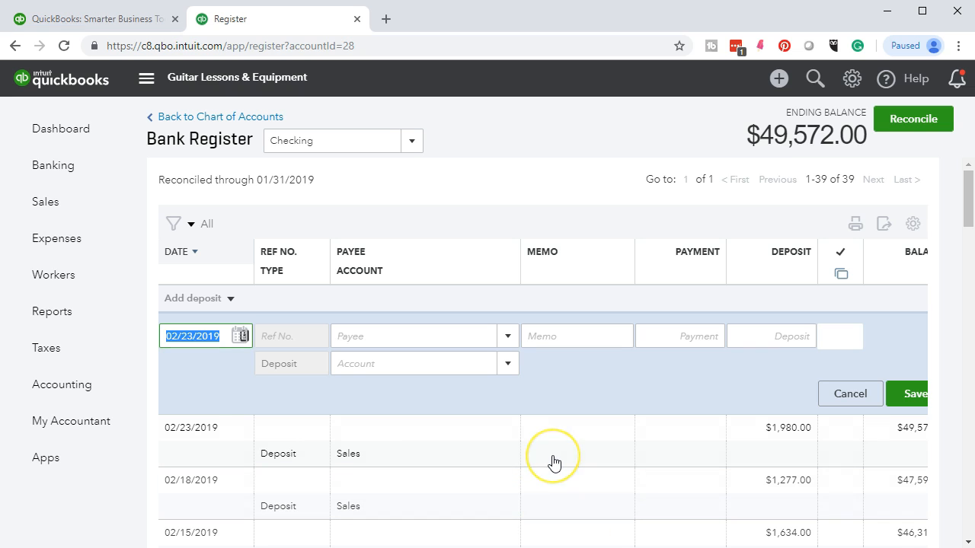
pyautogui.press('+')
pyautogui.press('Tab')
pyautogui.press('Tab')
pyautogui.press('Tab')
pyautogui.write('1,340')
# - Assign the 1,340 deposit to the Sales income account and save the entry
pyautogui.press('Tab')
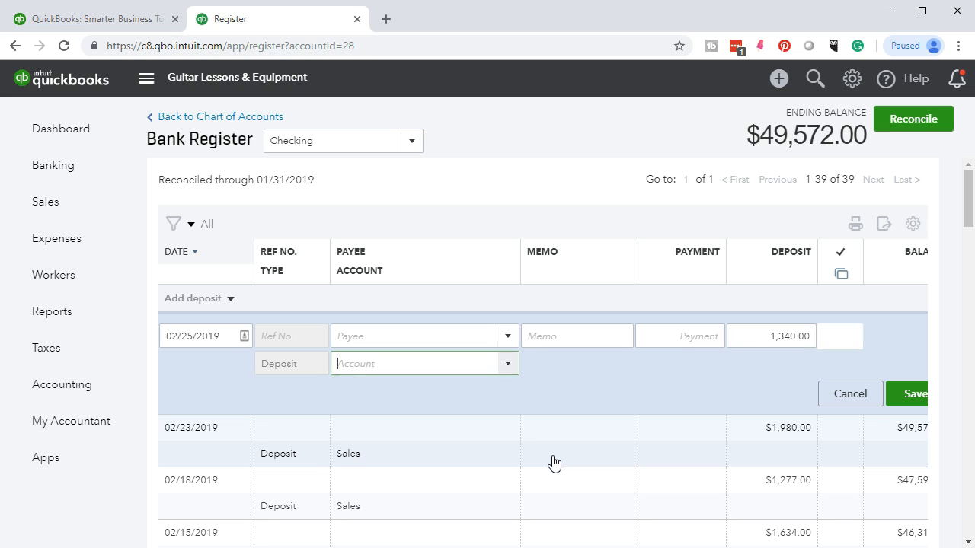
pyautogui.write('sa')
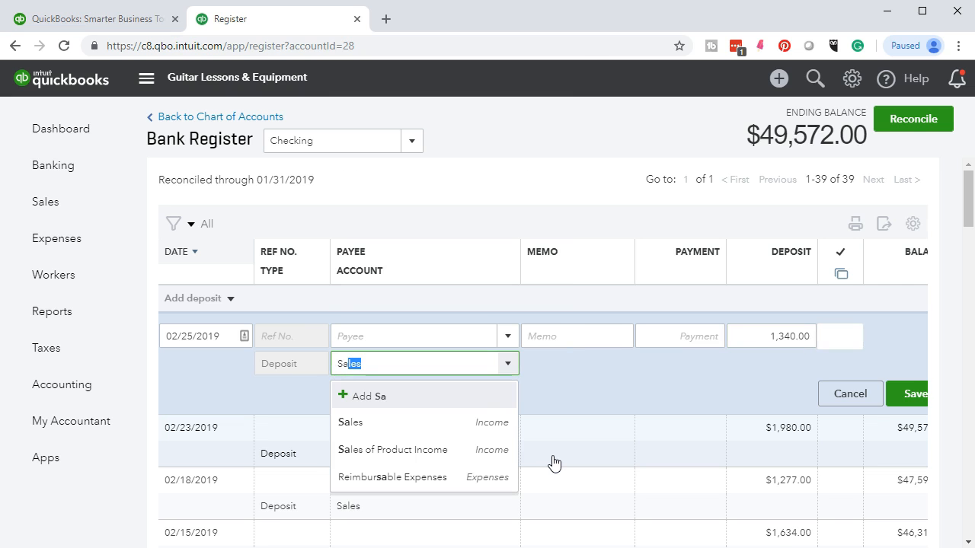
pyautogui.click(414, 424)
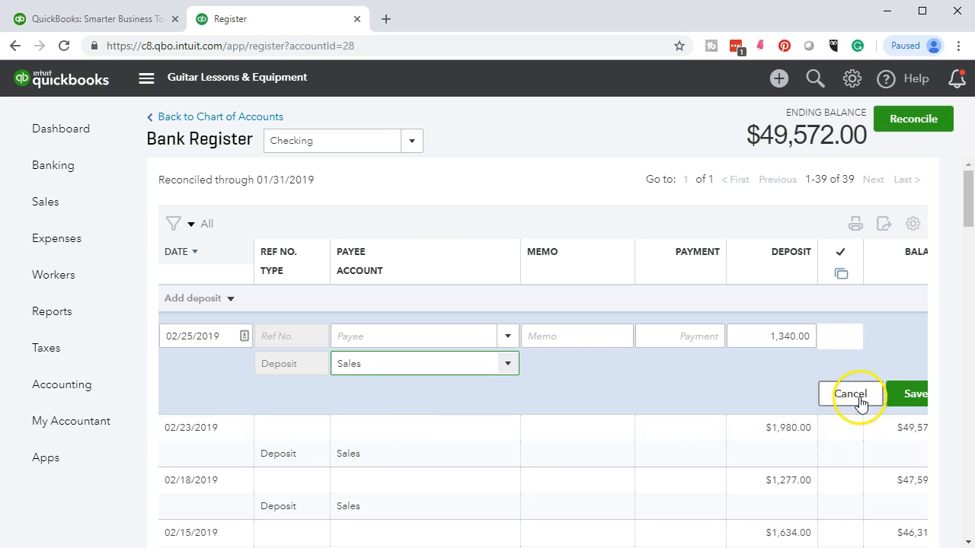
pyautogui.click(904, 397)
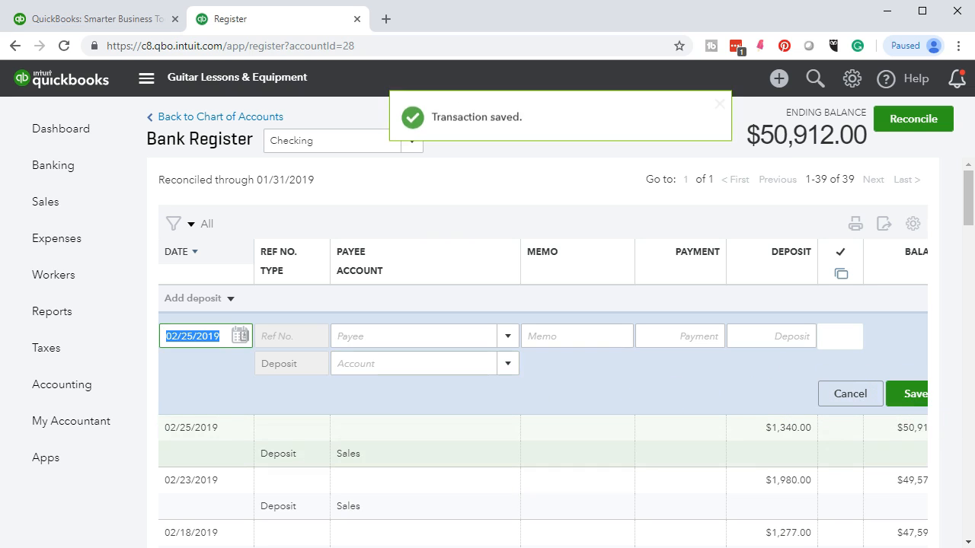
# - Switch to the bank statement in Acrobat Reader and highlight the 2/25 deposit of 1,340
pyautogui.hotkey('alt', 'Tab')
pyautogui.moveTo(320, 439); pyautogui.dragTo(364, 443)
pyautogui.rightClick(364, 444)
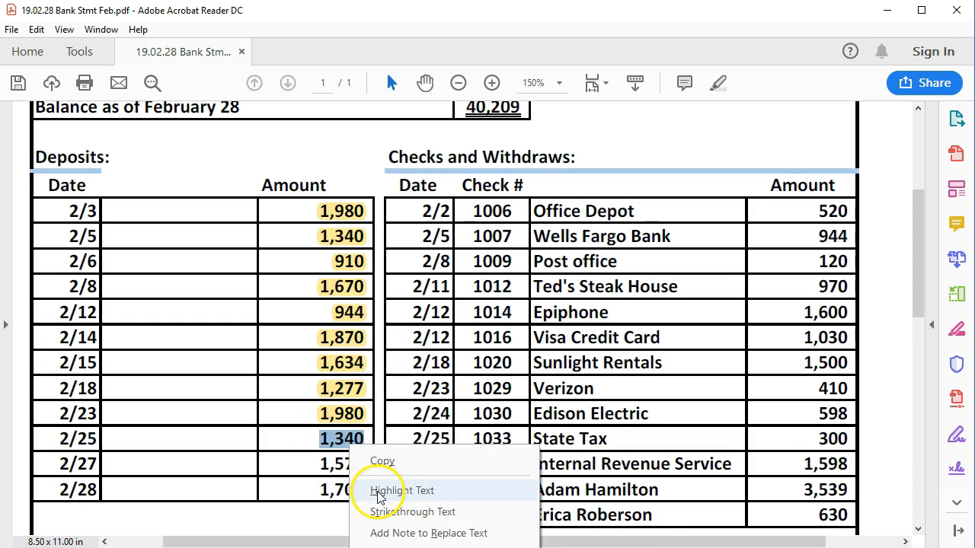
pyautogui.click(375, 491)
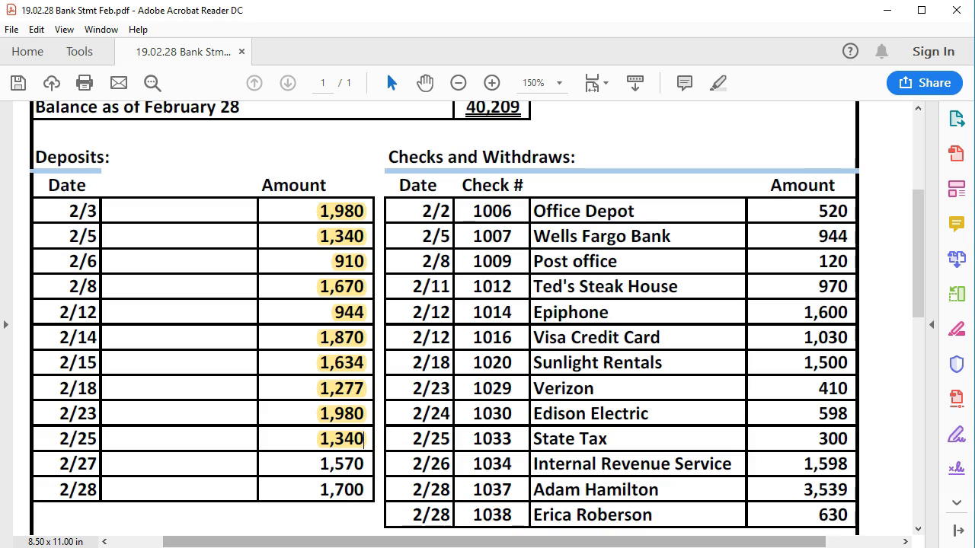
# - Switch to QuickBooks and set the new deposit's date to 02/27/2019 and its amount to 1,570
pyautogui.hotkey('alt', 'Tab')
pyautogui.press('+')
pyautogui.press('Tab')
pyautogui.press('Tab')
pyautogui.press('Tab')
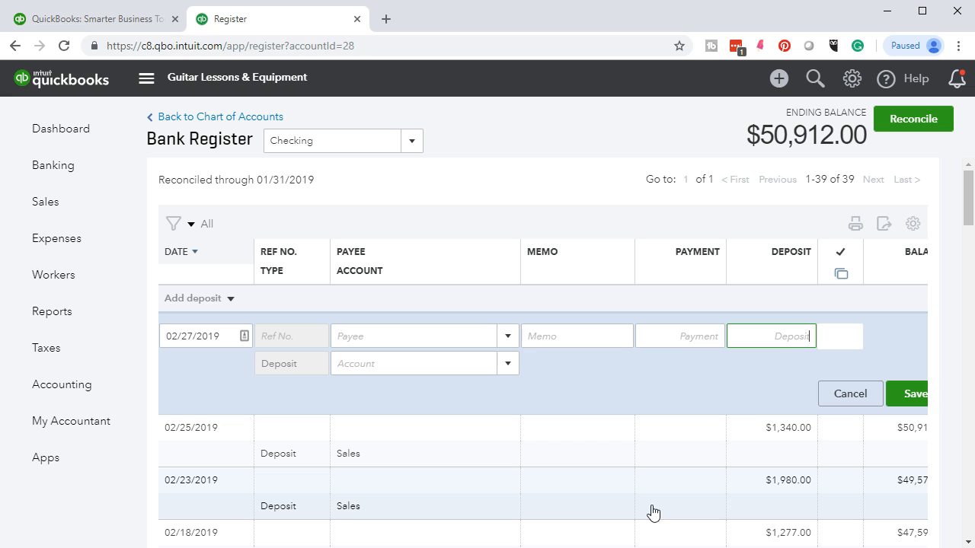
pyautogui.write('1570')
pyautogui.press('Tab')
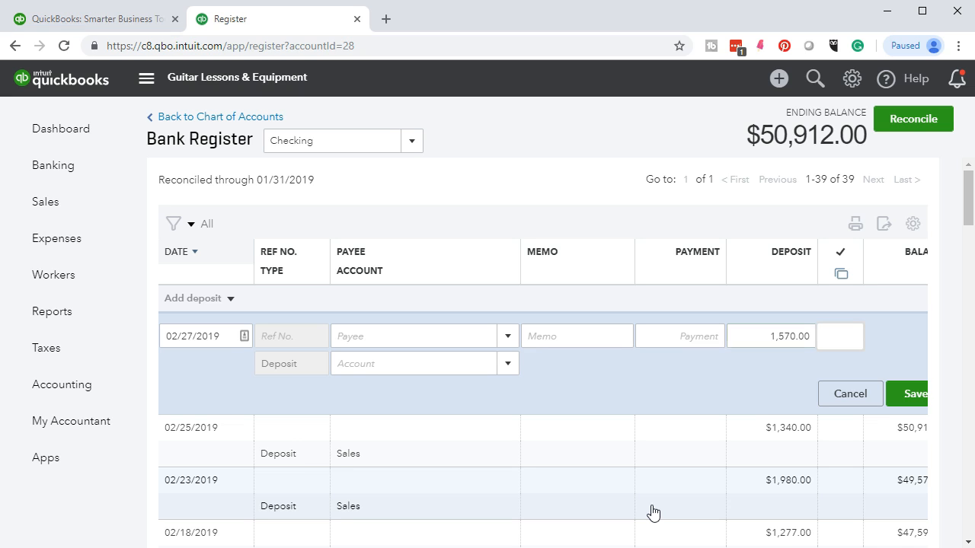
# - Assign the 1,570 deposit to the Sales income account and save the entry
pyautogui.write('sal')
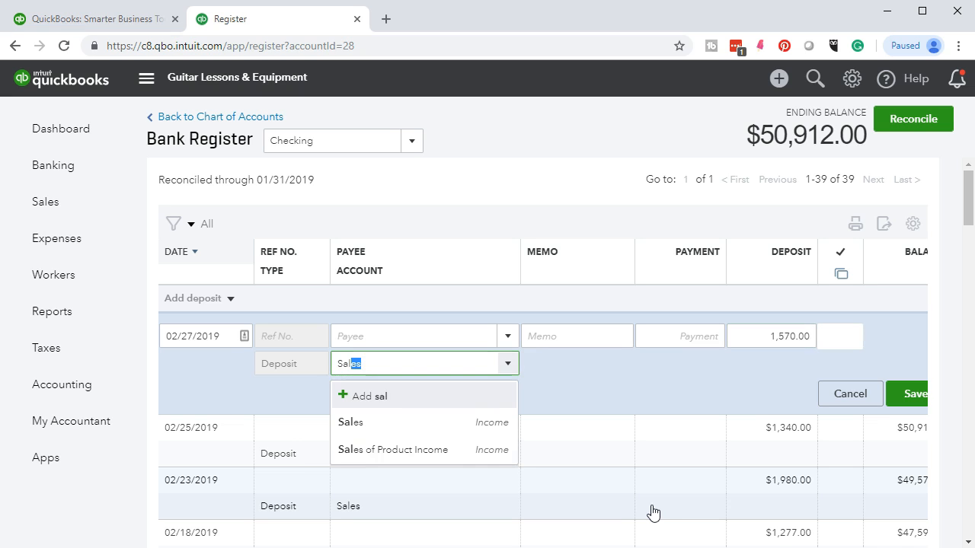
pyautogui.click(383, 429)
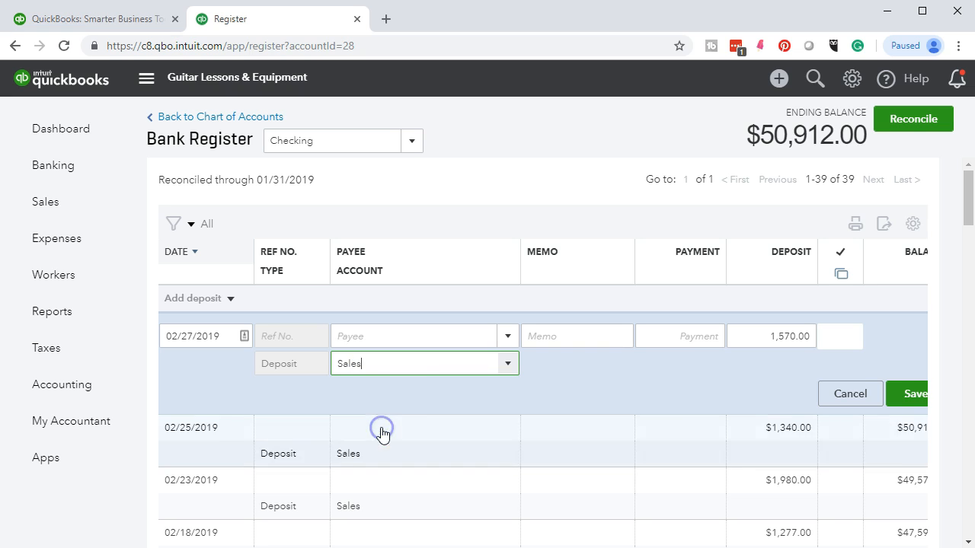
pyautogui.click(890, 400)
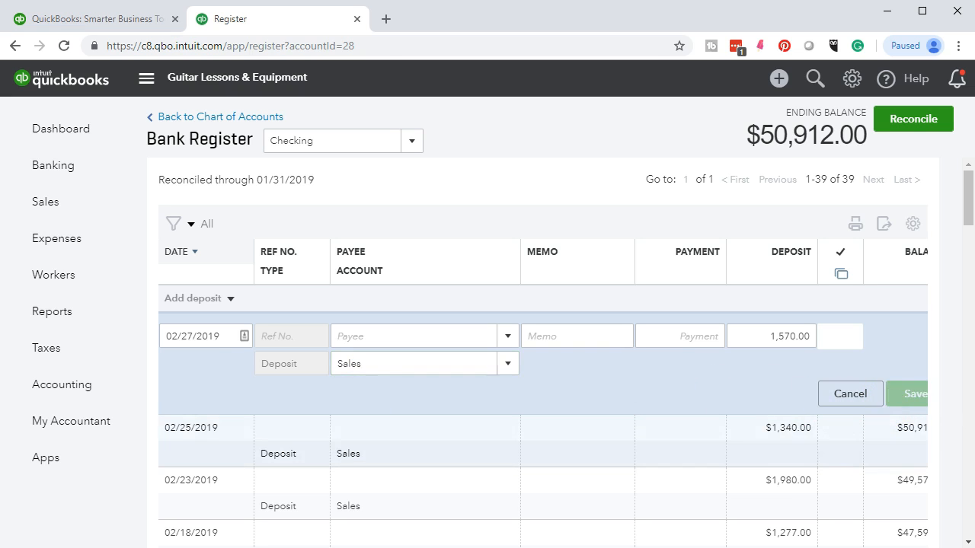
# - Switch to the bank statement in Acrobat Reader and highlight the 2/27 deposit of 1,570
pyautogui.hotkey('alt', 'Tab')
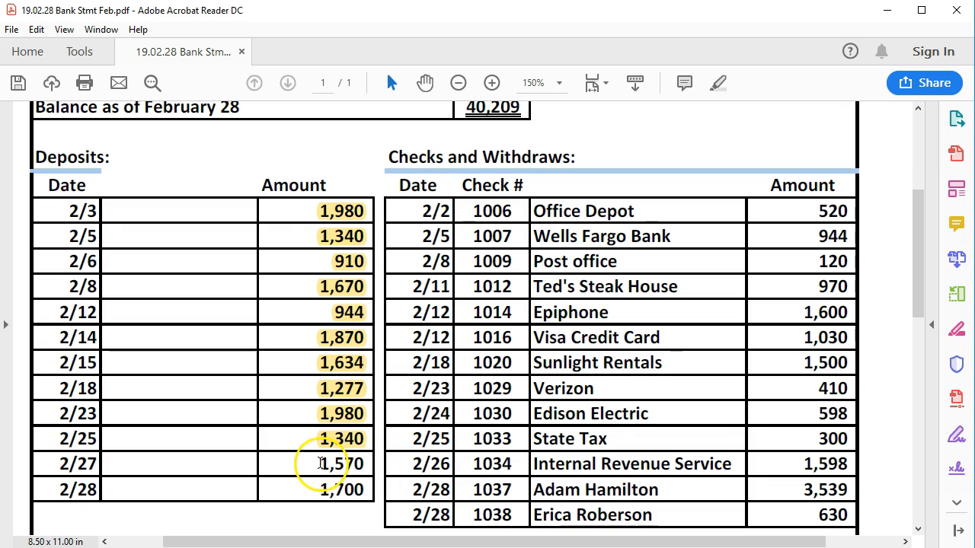
pyautogui.moveTo(323, 464); pyautogui.dragTo(356, 464)
pyautogui.rightClick(356, 465)
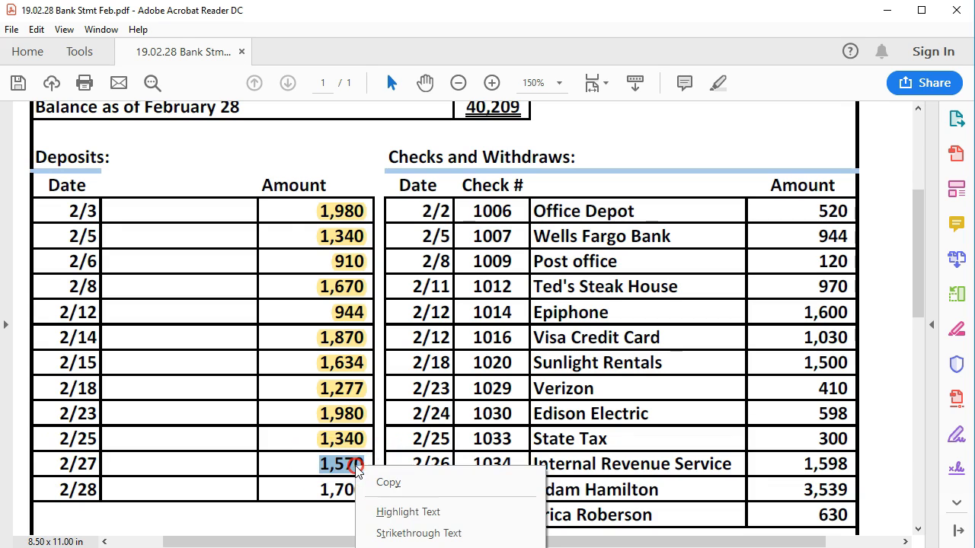
pyautogui.click(381, 513)
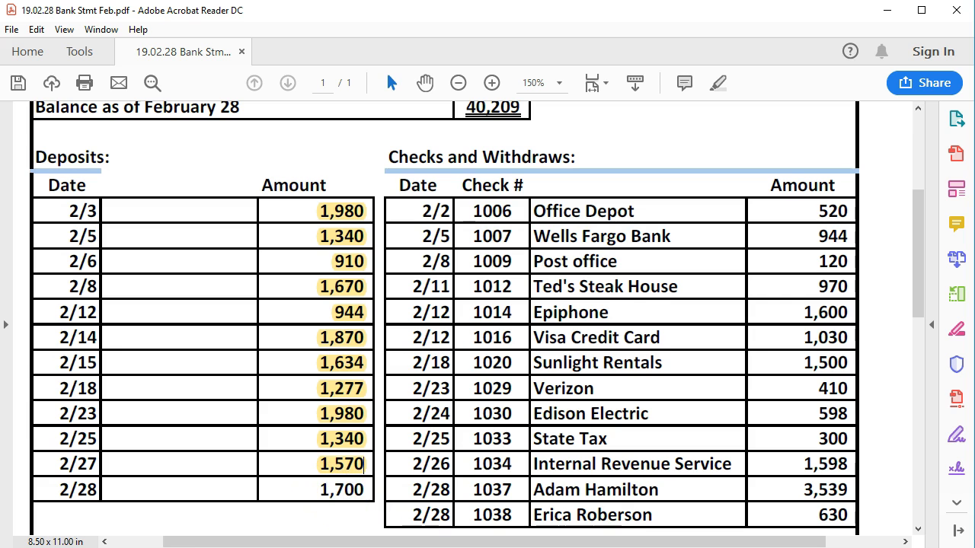
# - Switch to QuickBooks and set the new deposit's date to 02/28/2019 and its amount to 1,700
pyautogui.hotkey('alt', 'Tab')
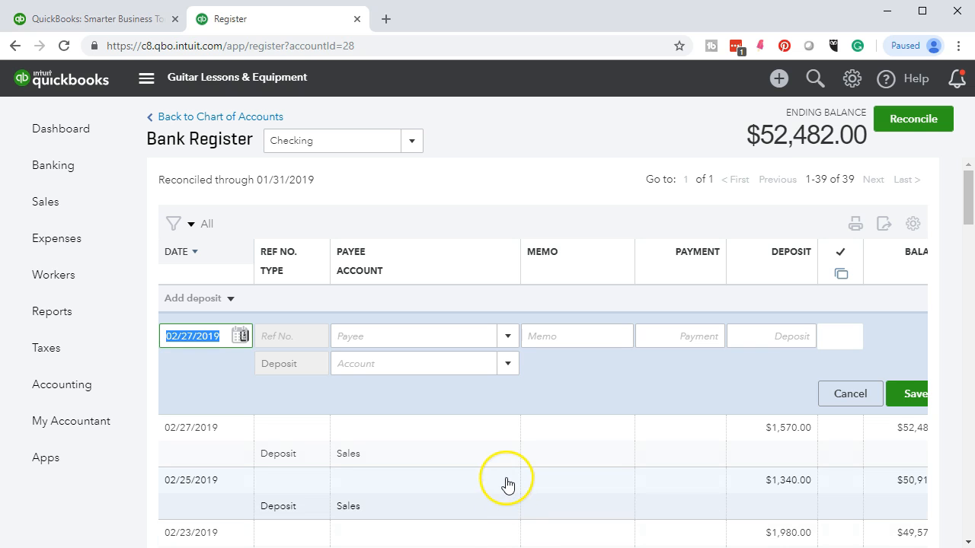
pyautogui.press('Tab')
pyautogui.press('Tab')
pyautogui.press('Tab')
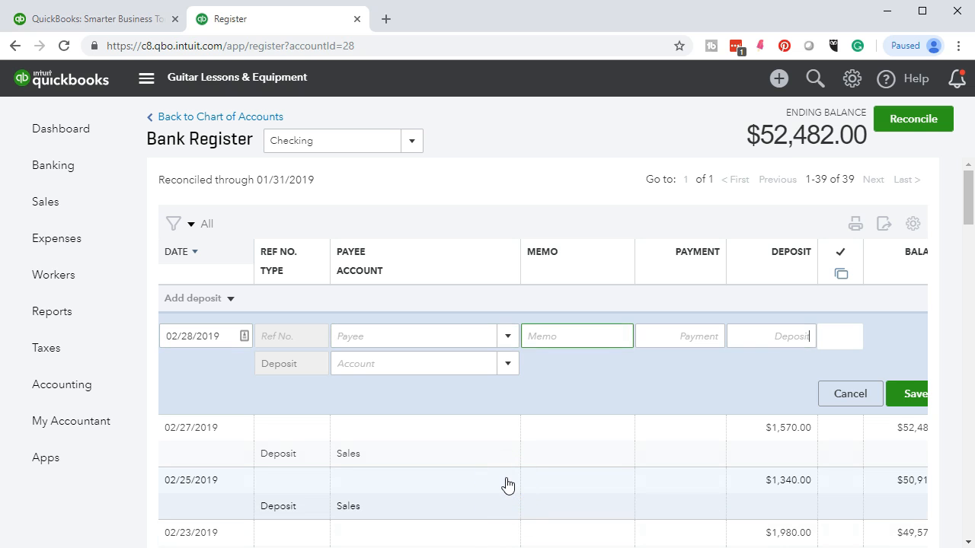
pyautogui.write('1700')
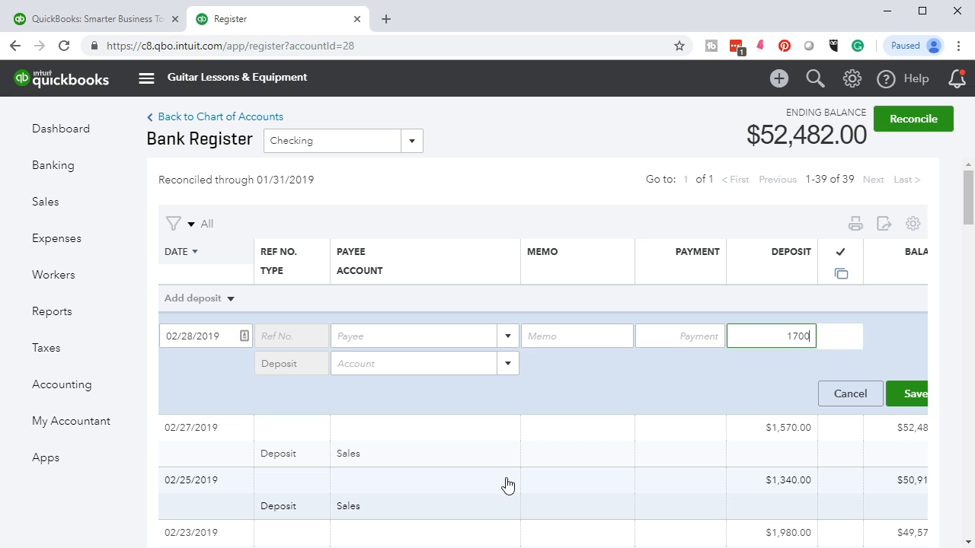
pyautogui.press('Tab')
# - Assign the 1,700 deposit to the Sales income account
pyautogui.click(420, 365)
pyautogui.write('sale')
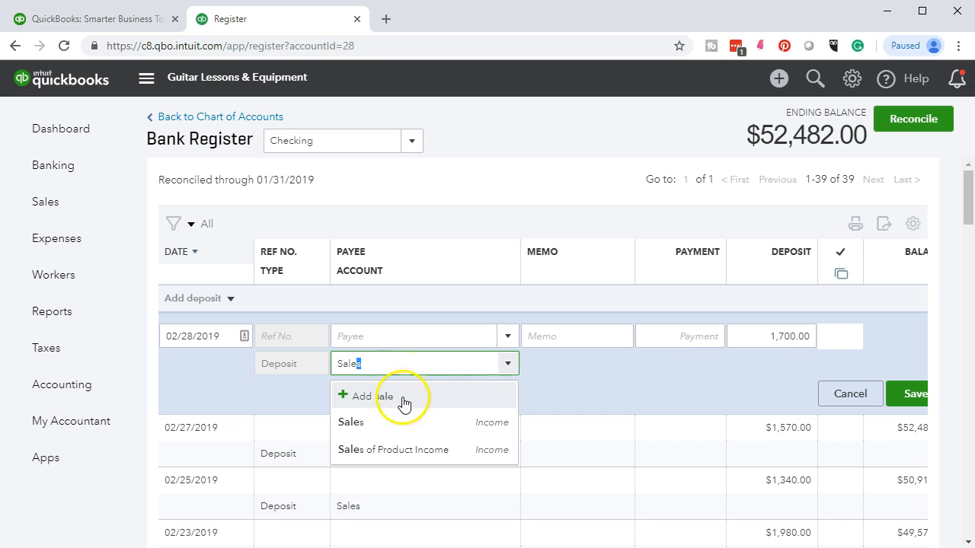
pyautogui.click(383, 425)
# - Switch to the bank statement in Acrobat Reader and highlight the 2/28 deposit of 1,700
pyautogui.click(497, 547)
pyautogui.moveTo(318, 490); pyautogui.dragTo(372, 492)
pyautogui.rightClick(353, 492)
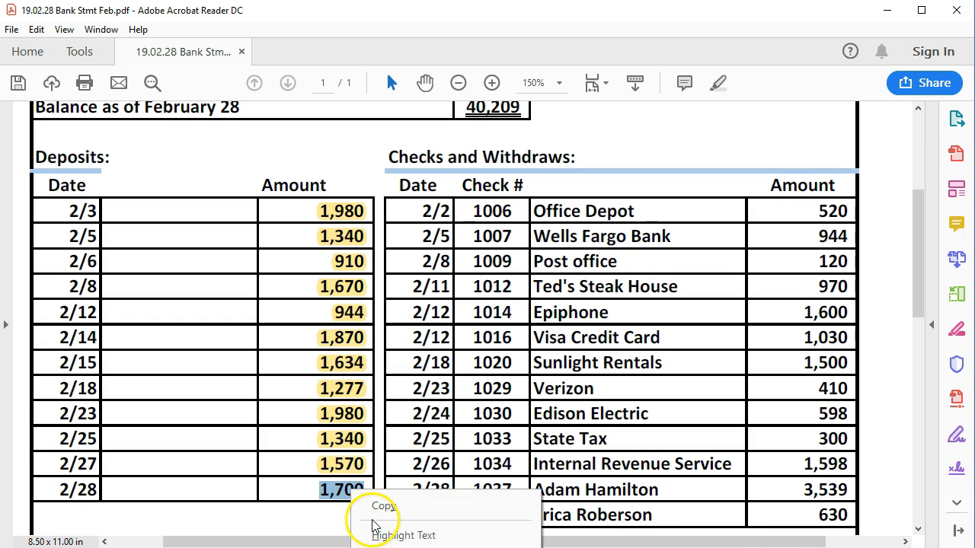
pyautogui.click(371, 538)
# - Add the statement's February 1 balance of 36,203 and total additions of 18,215 in Calculator
pyautogui.scroll(2, 386, 453)
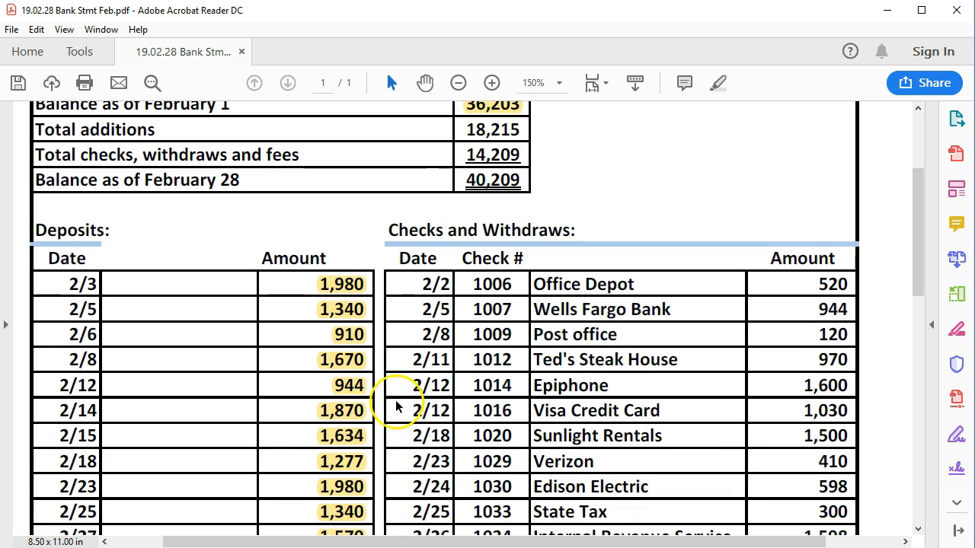
pyautogui.scroll(1, 446, 274)
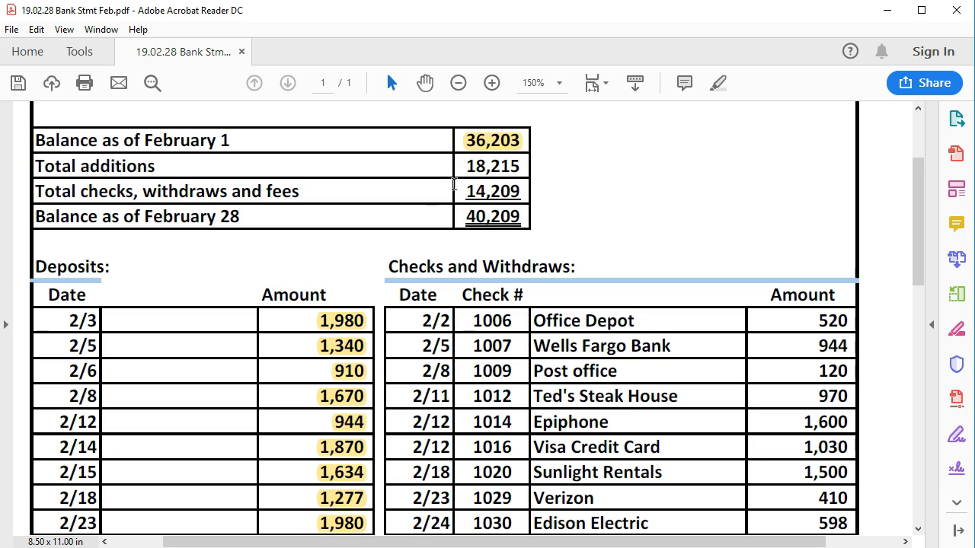
pyautogui.moveTo(974, 121); pyautogui.dragTo(754, 112)
pyautogui.click(565, 166)
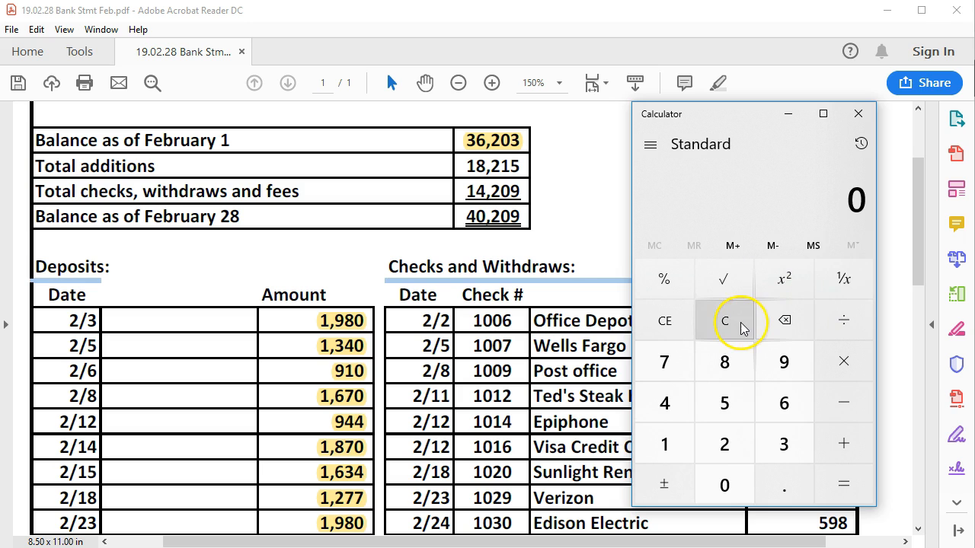
pyautogui.write('36203 + 1')
pyautogui.write('8,215')
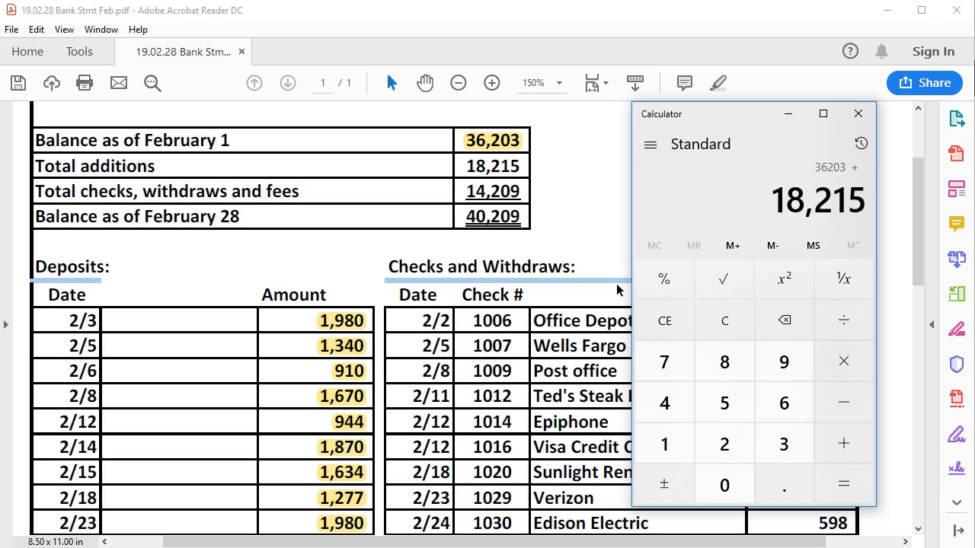
pyautogui.press('Return')
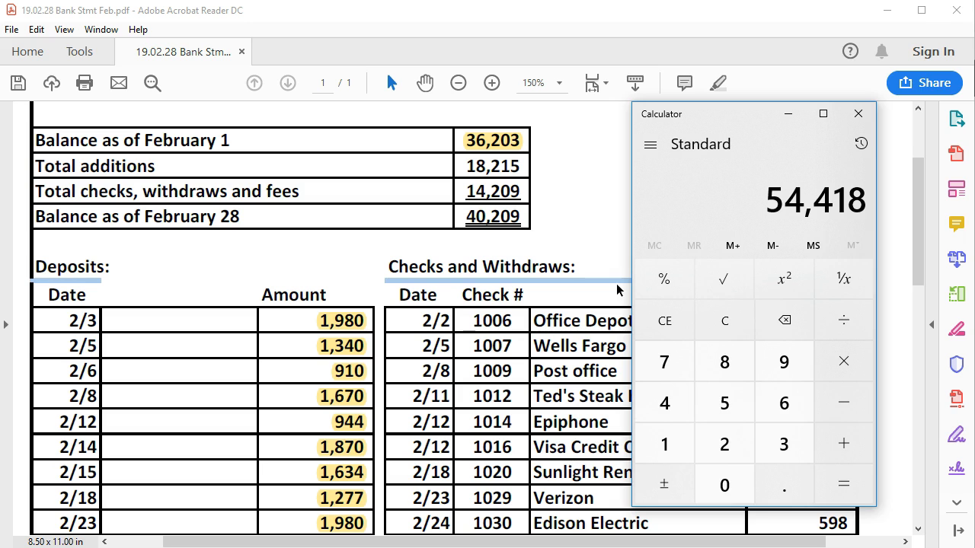
# - Switch to QuickBooks, compare the calculated sum with the register's ending balance, and save the pending 1,700 deposit
pyautogui.click(788, 288)
pyautogui.moveTo(716, 115); pyautogui.dragTo(974, 99)
pyautogui.click(885, 11)
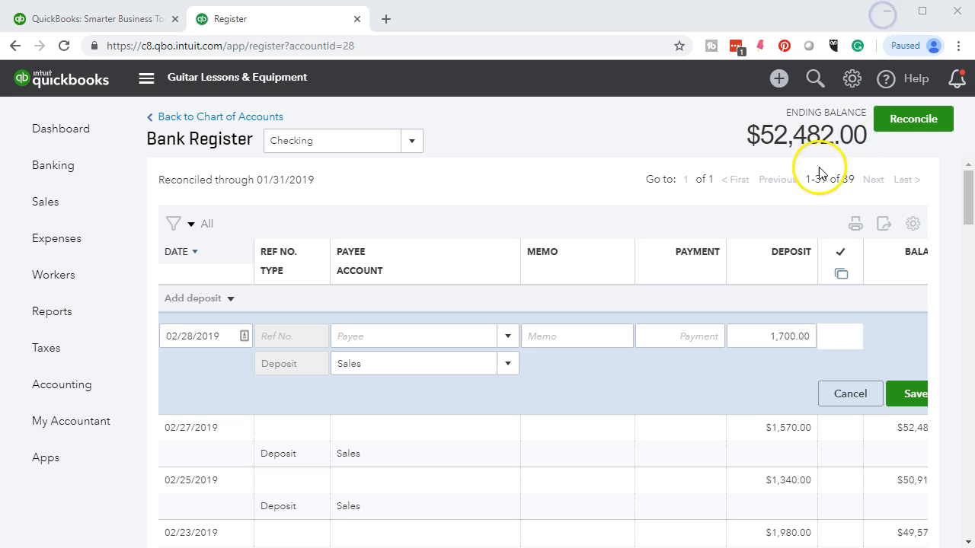
pyautogui.moveTo(974, 141); pyautogui.dragTo(598, 168)
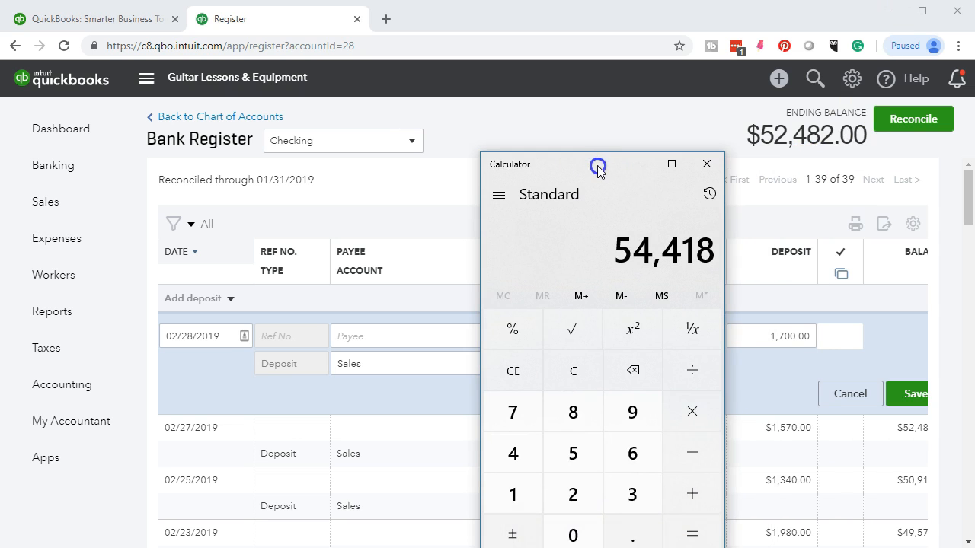
pyautogui.click(717, 172)
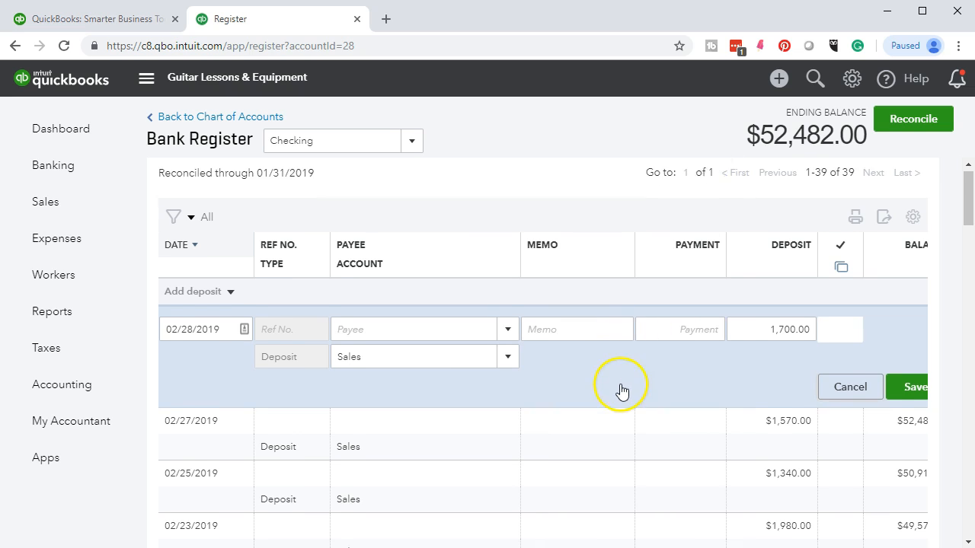
pyautogui.scroll(-2, 619, 390)
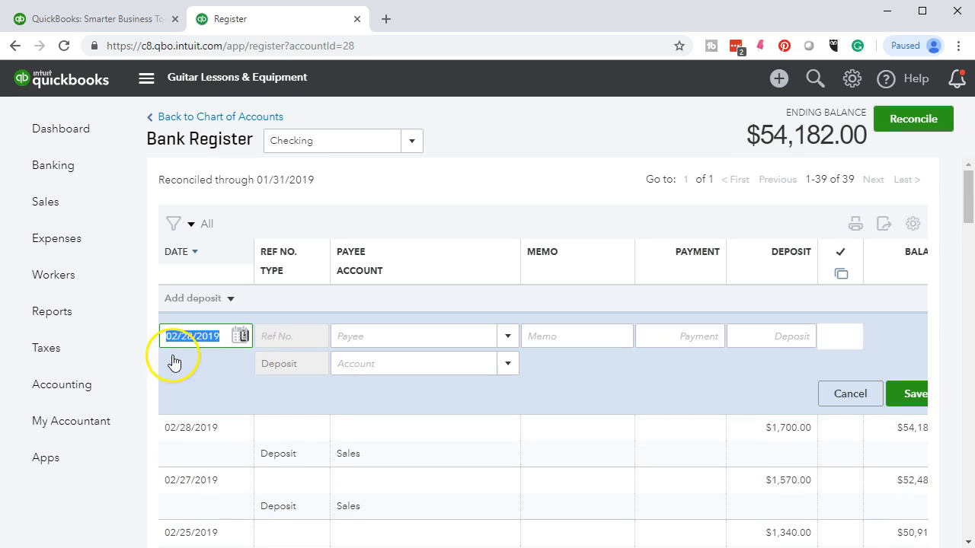
# - Open the Balance Sheet report from the favorite reports
pyautogui.click(77, 319)
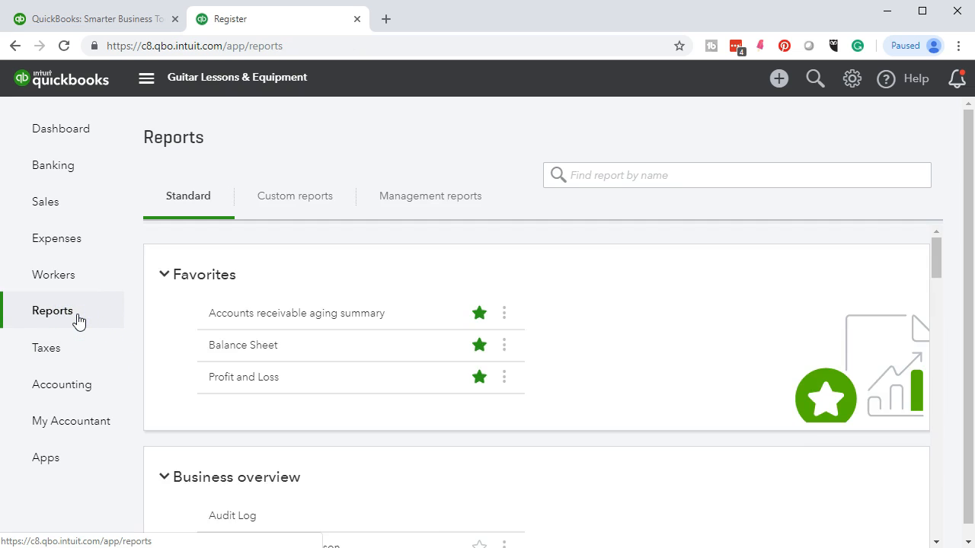
pyautogui.click(237, 391)
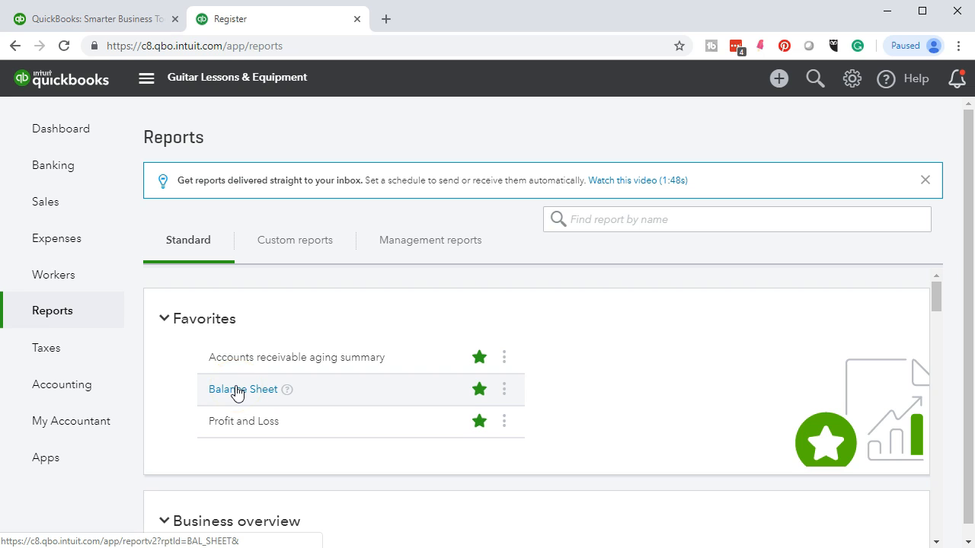
pyautogui.click(237, 391)
pyautogui.scroll(-3, 239, 392)
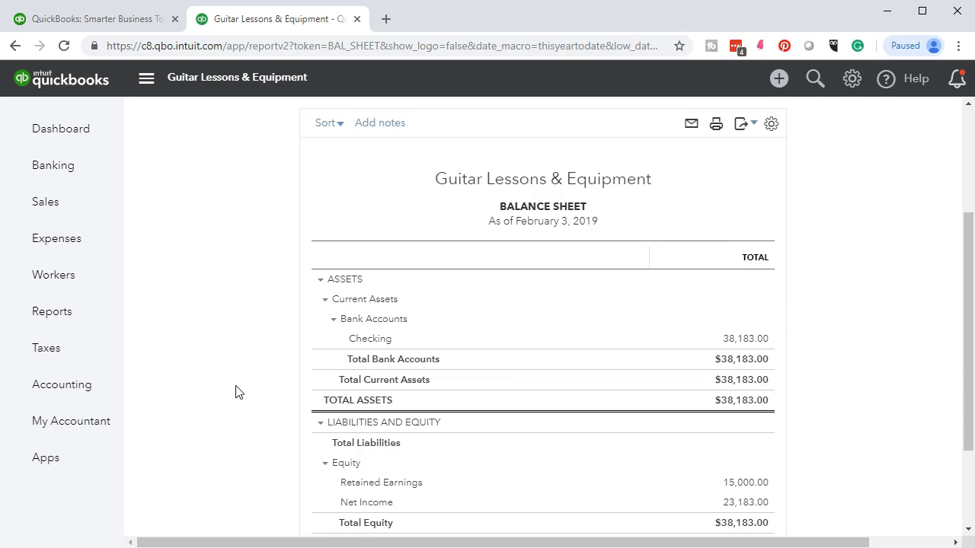
# - Set the Balance Sheet's period to 01/01/2019 through 02/28/2019 and run the report
pyautogui.scroll(3, 237, 392)
pyautogui.click(357, 198)
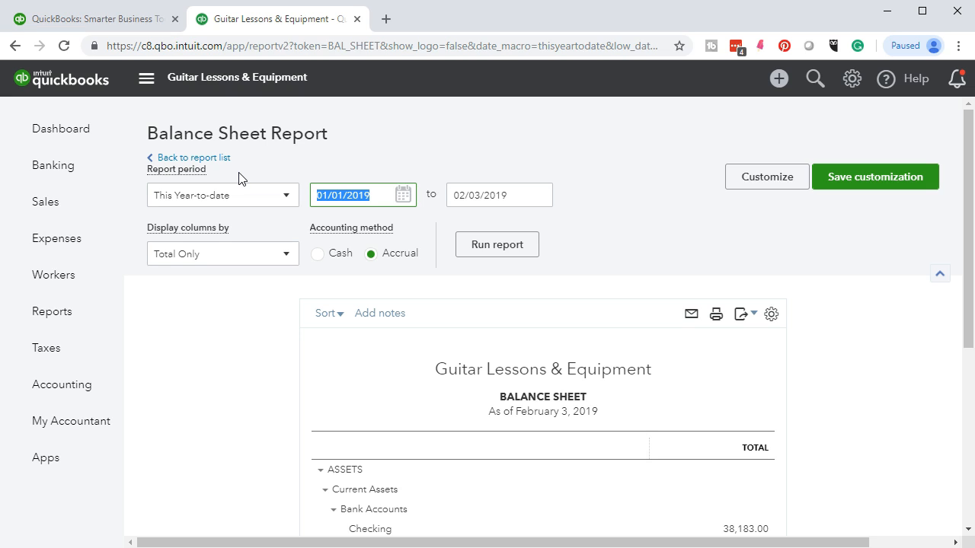
pyautogui.write('0')
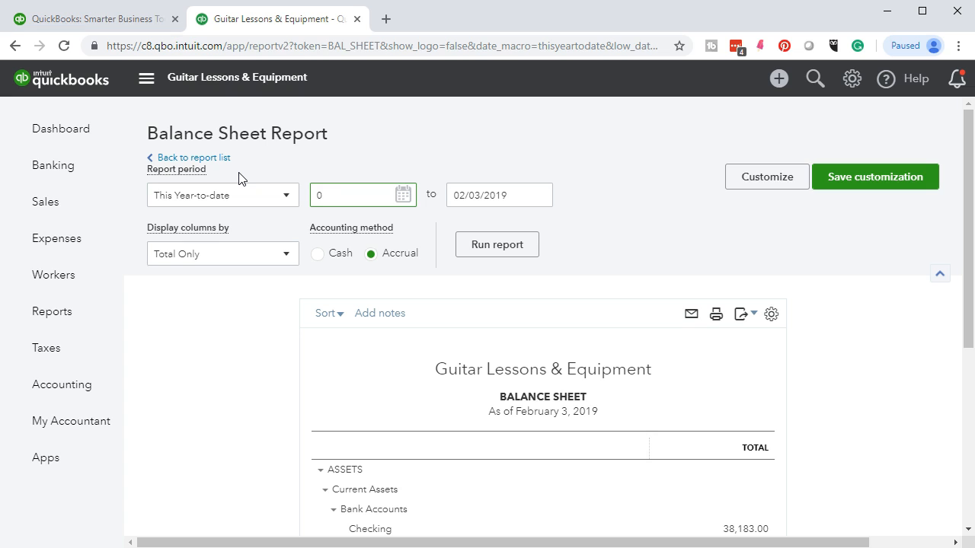
pyautogui.write('10119')
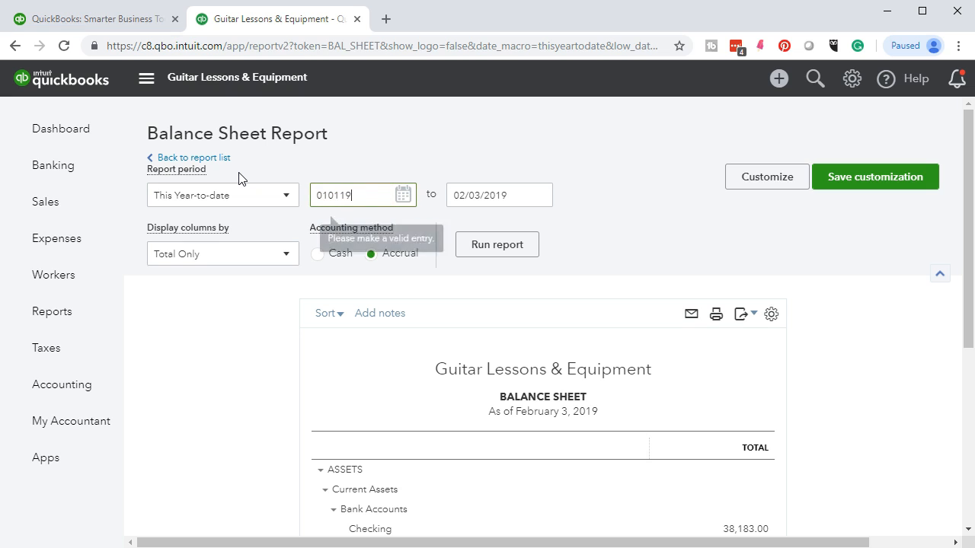
pyautogui.press('Tab')
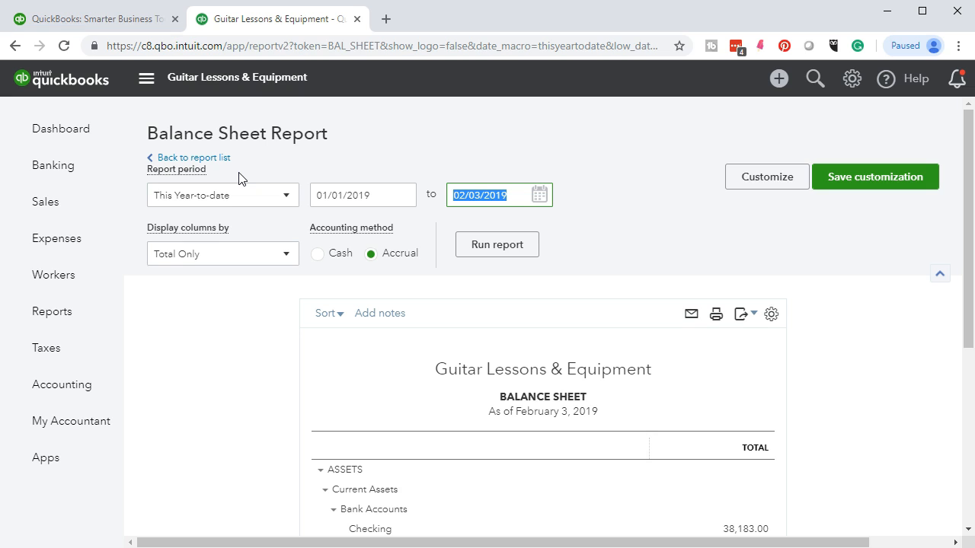
pyautogui.write('02/28/2019')
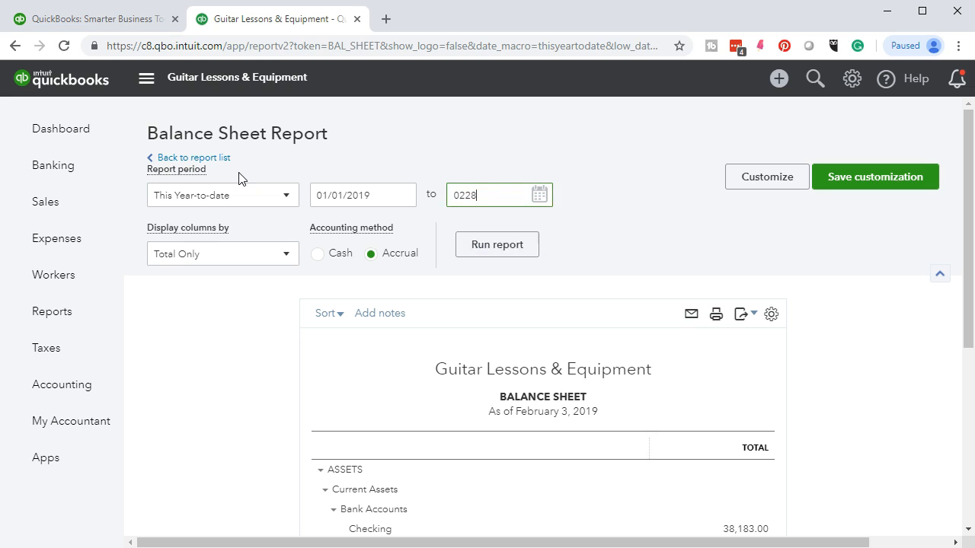
pyautogui.press('Tab')
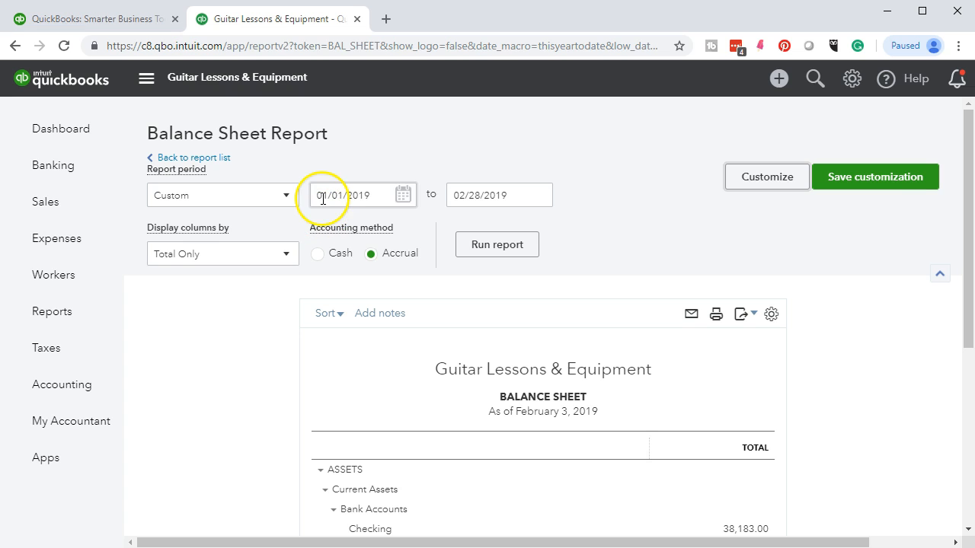
pyautogui.click(460, 242)
pyautogui.scroll(-3, 462, 248)
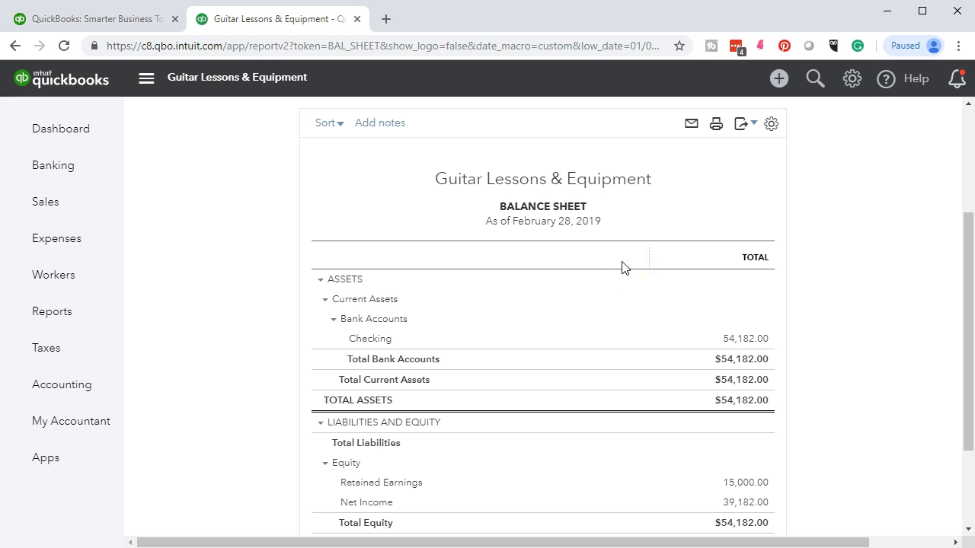
# - Open the transaction detail behind the Checking balance and examine the February deposits
pyautogui.click(754, 340)
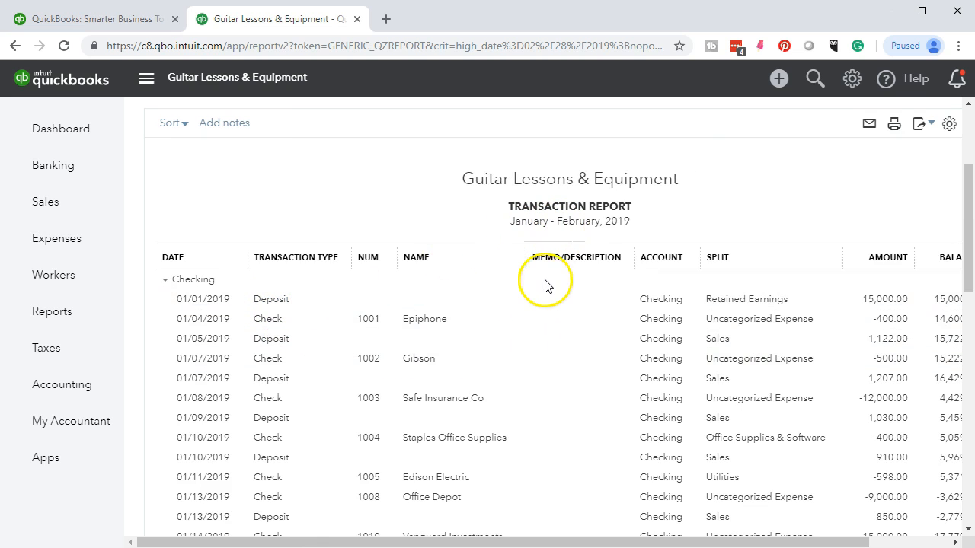
pyautogui.scroll(-3, 544, 283)
pyautogui.scroll(-1, 544, 284)
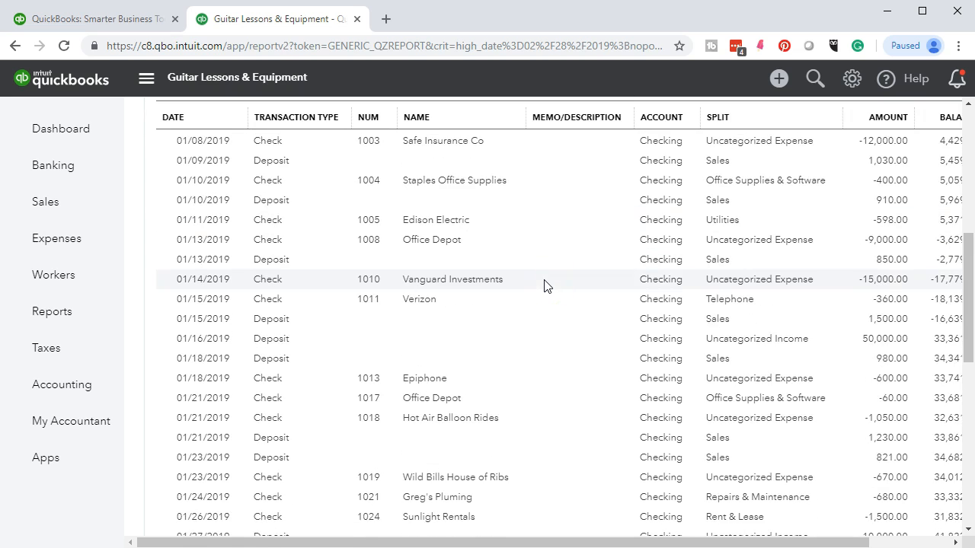
pyautogui.scroll(-7, 544, 286)
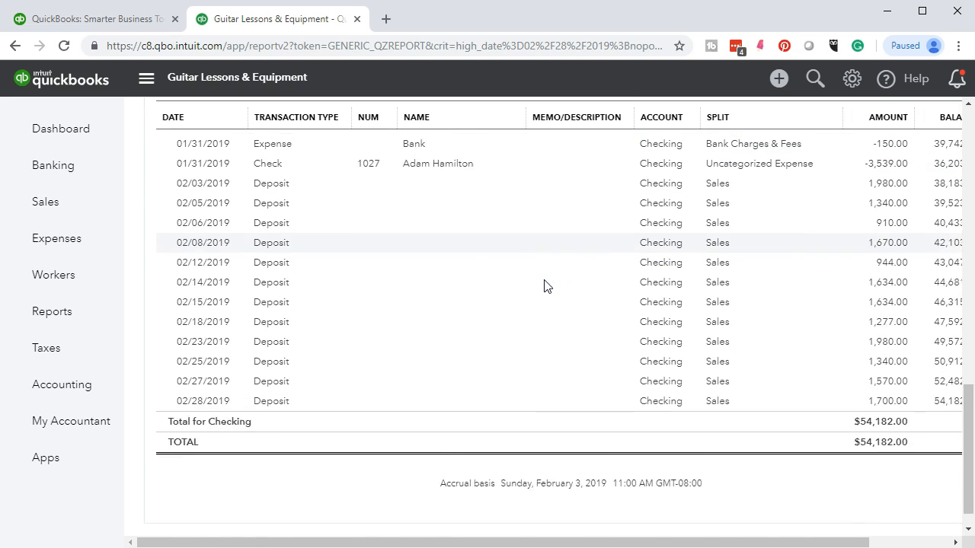
# - Look through the January and February transactions in the Checking detail, return to the Balance Sheet, and examine its equity section
pyautogui.scroll(-1, 544, 286)
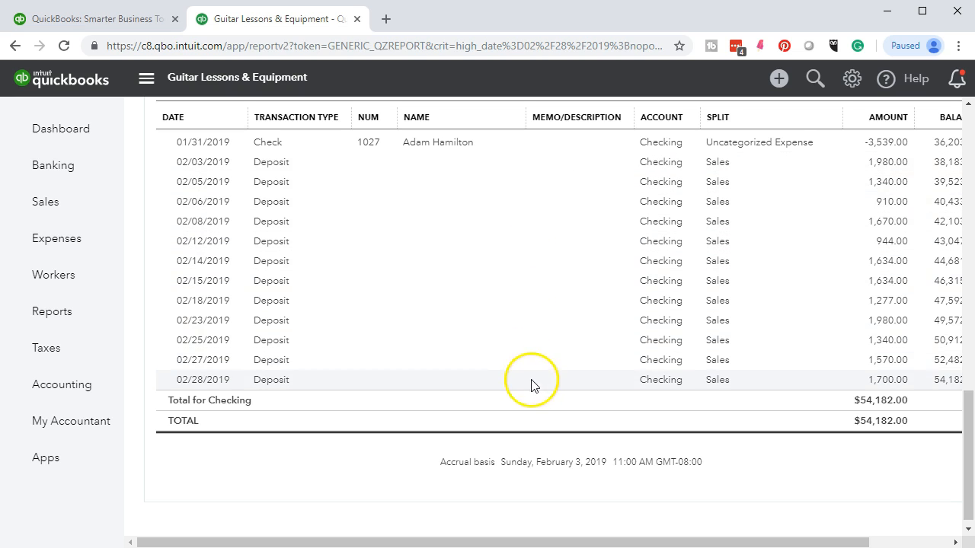
pyautogui.scroll(1, 531, 385)
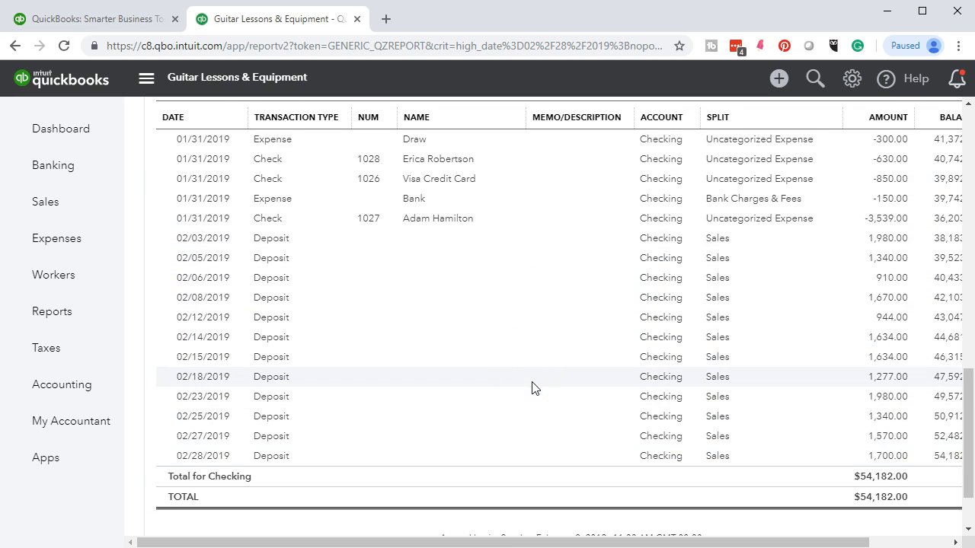
pyautogui.scroll(4, 531, 388)
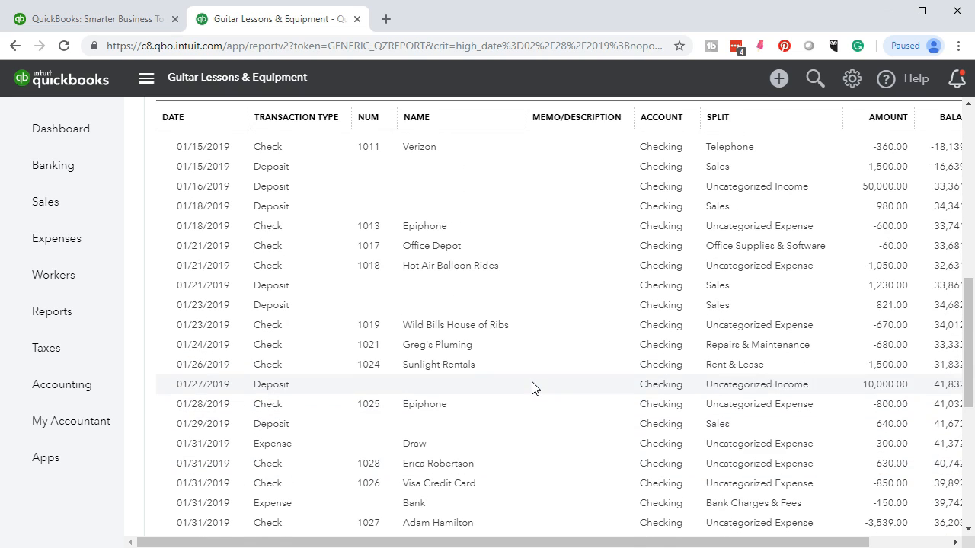
pyautogui.click(527, 364)
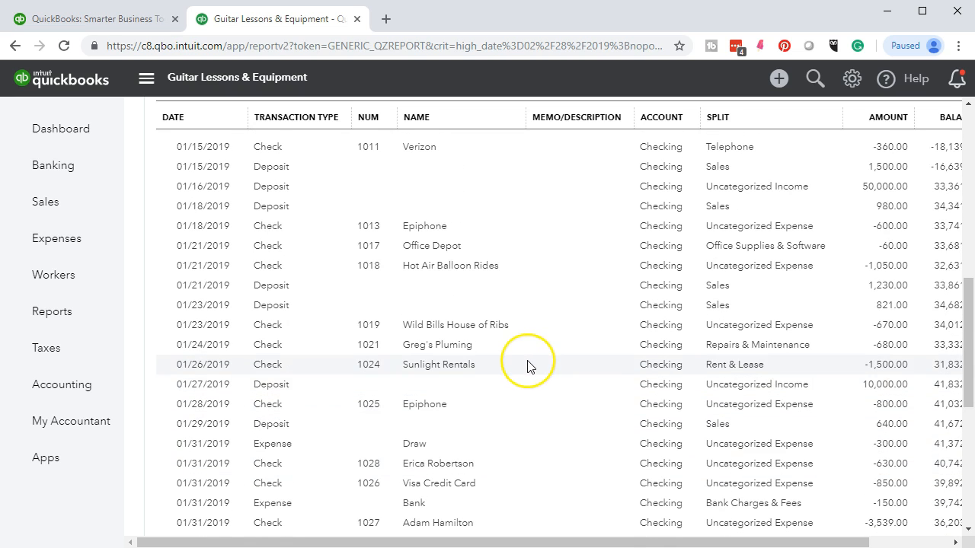
pyautogui.scroll(7, 530, 367)
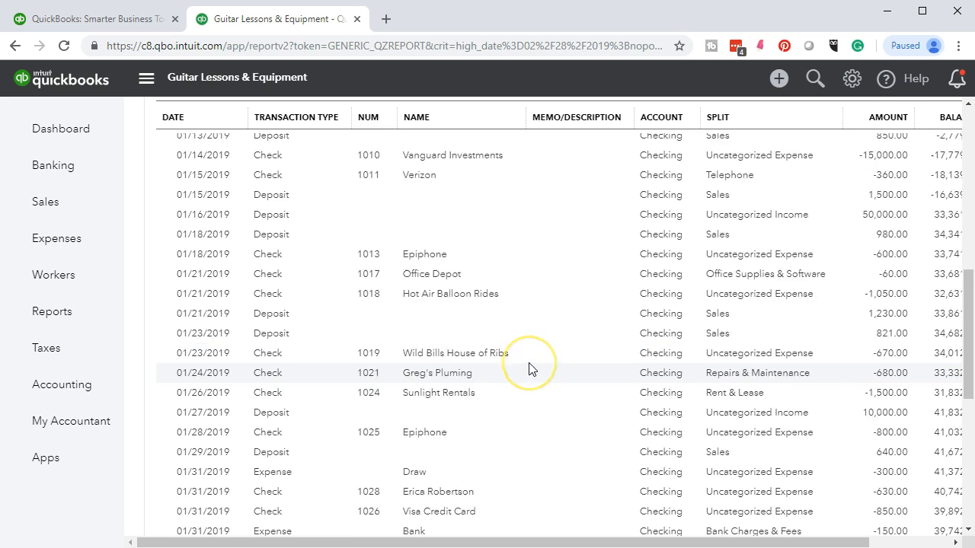
pyautogui.scroll(1, 529, 368)
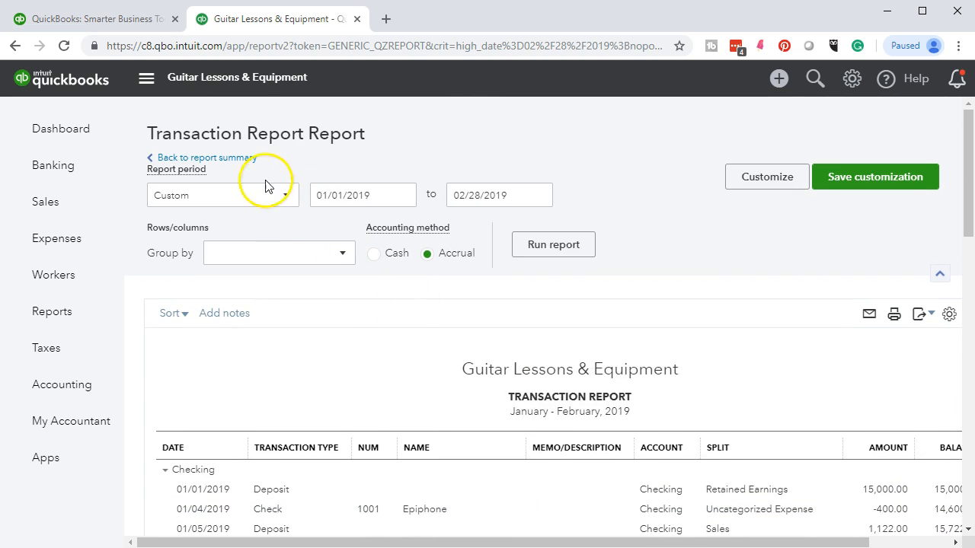
pyautogui.click(250, 159)
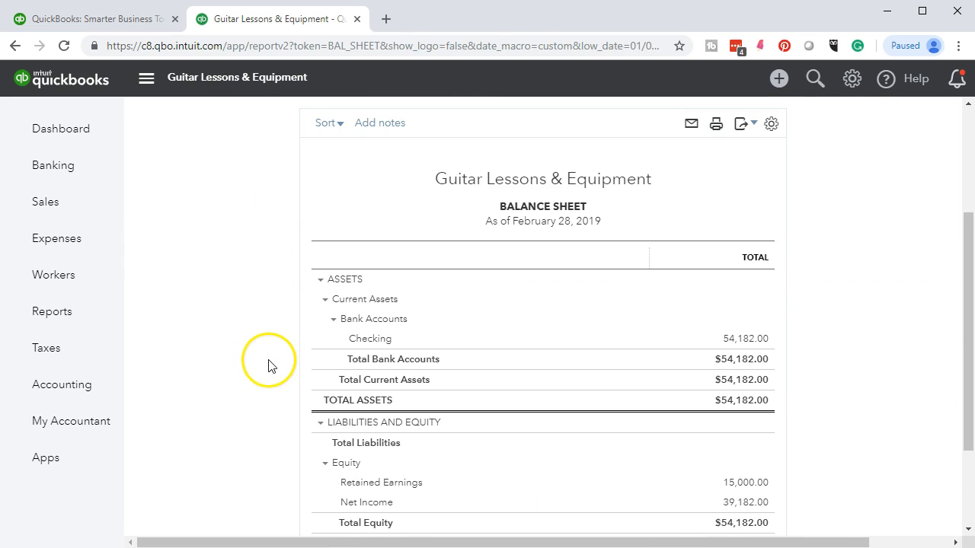
pyautogui.scroll(-1, 268, 363)
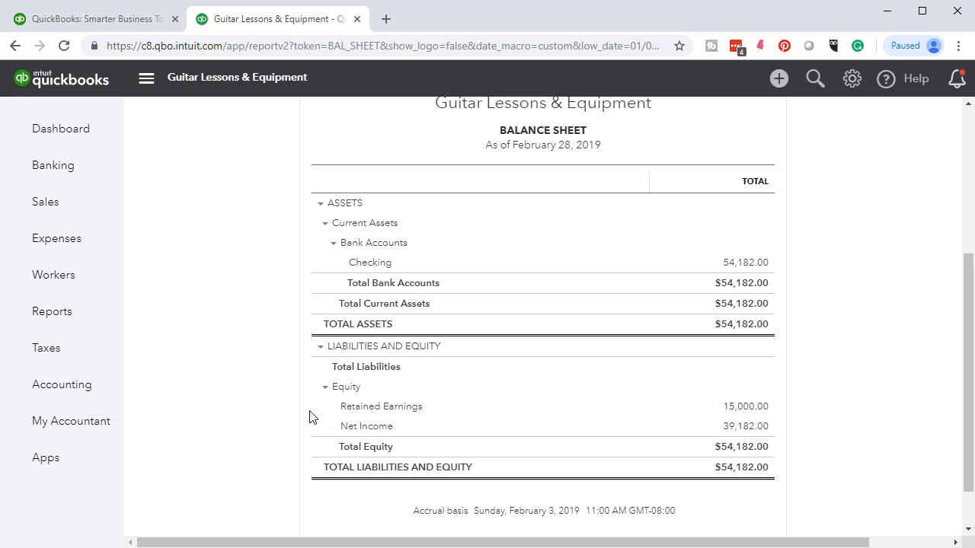
# - Duplicate the Balance Sheet browser tab and close the original QuickBooks: Smarter Business Tools tab
pyautogui.rightClick(293, 21)
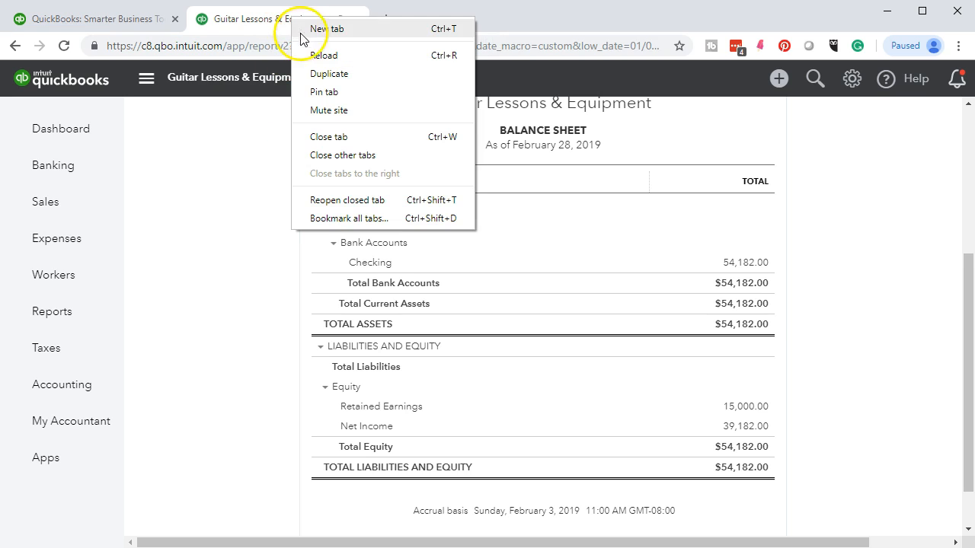
pyautogui.click(314, 77)
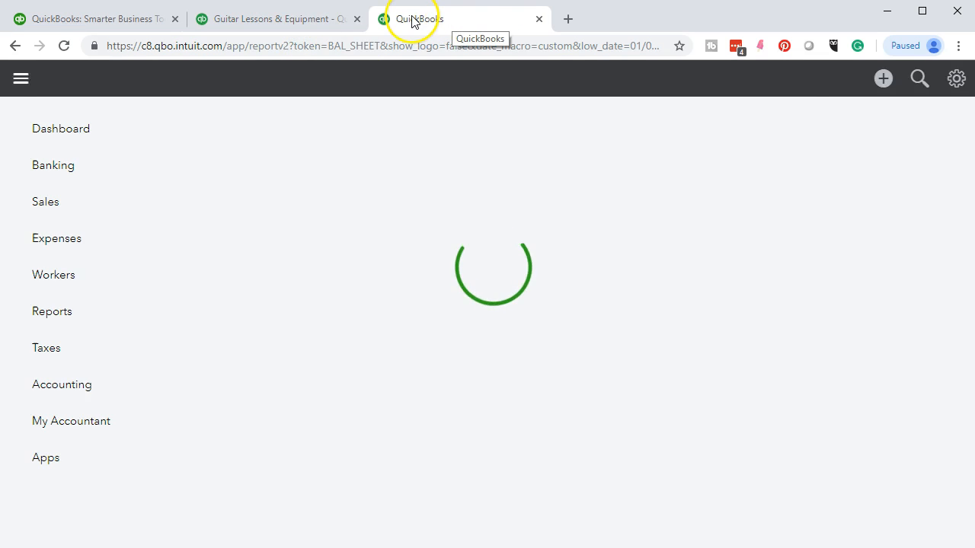
pyautogui.moveTo(280, 21); pyautogui.dragTo(420, 18)
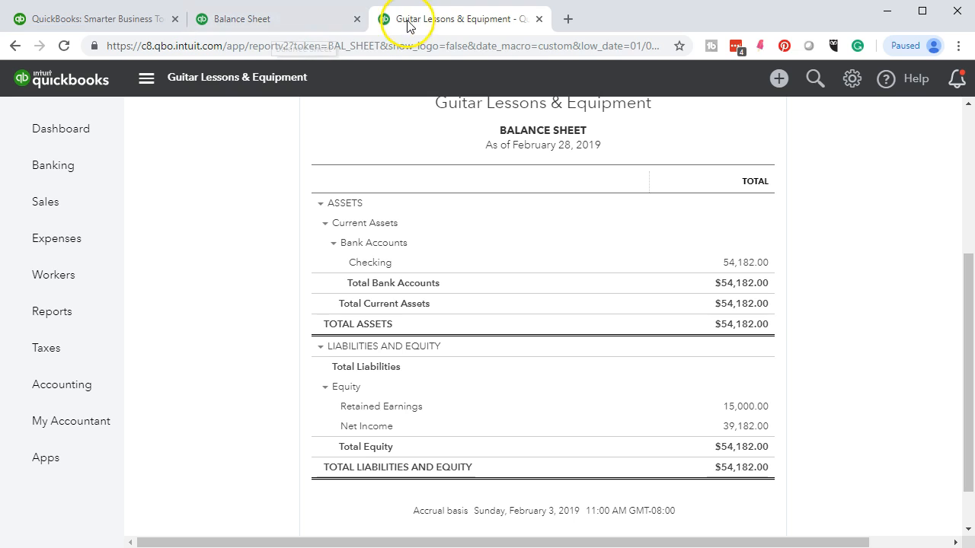
pyautogui.click(175, 18)
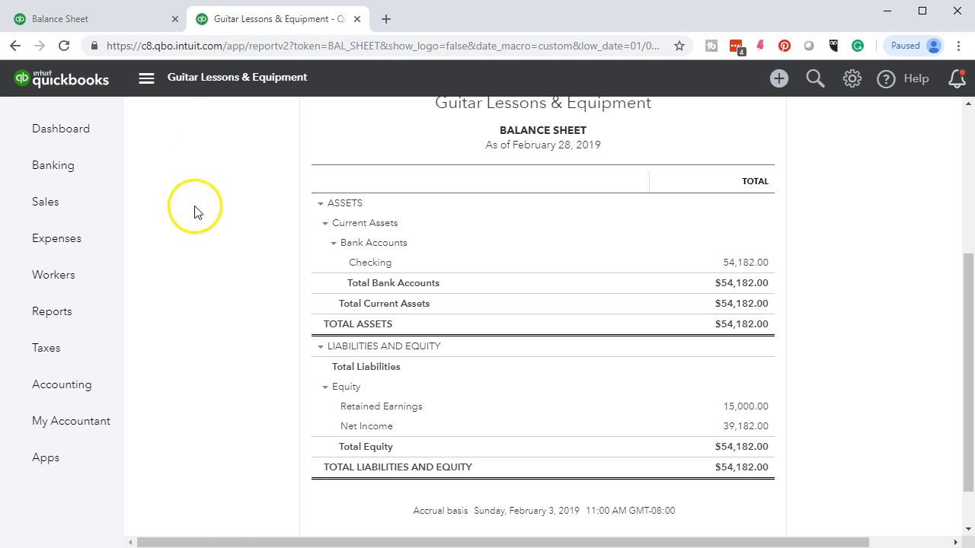
# - Open the Profit and Loss report from the favorite reports and run it for 01/01/2019 through 02/28/2019
pyautogui.click(87, 314)
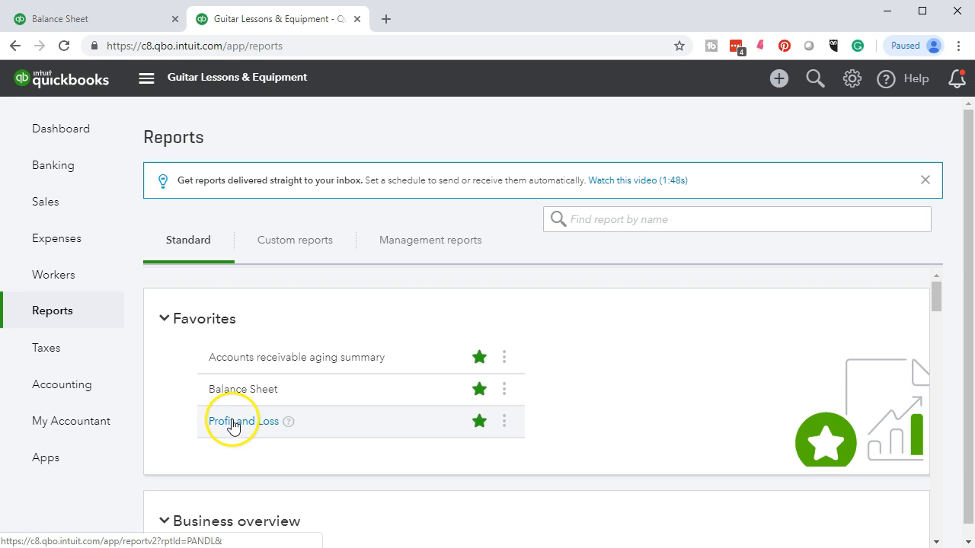
pyautogui.click(232, 423)
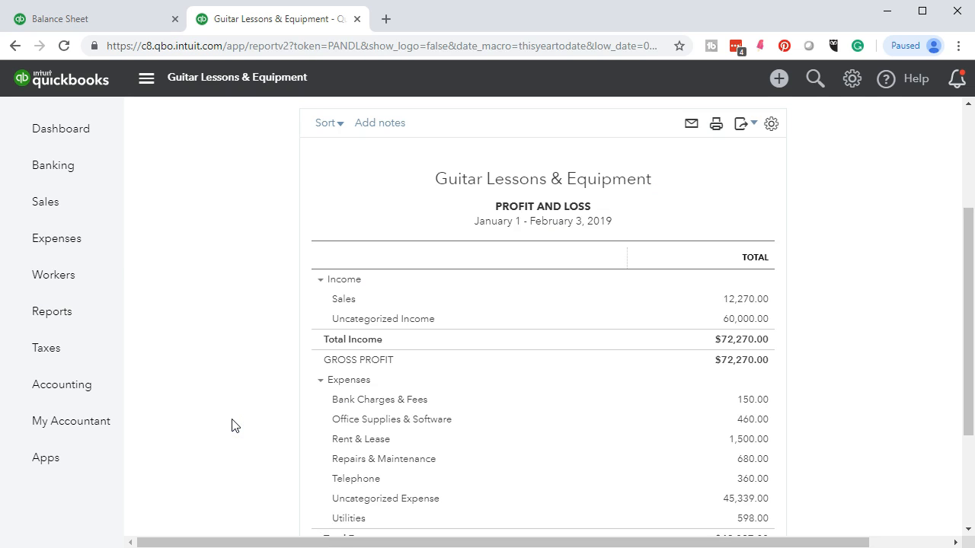
pyautogui.click(369, 195)
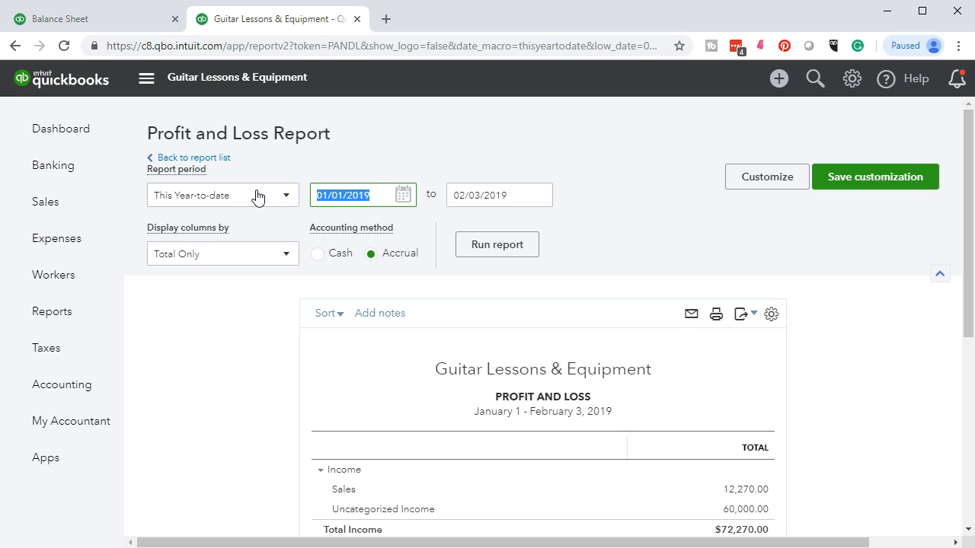
pyautogui.write('010119')
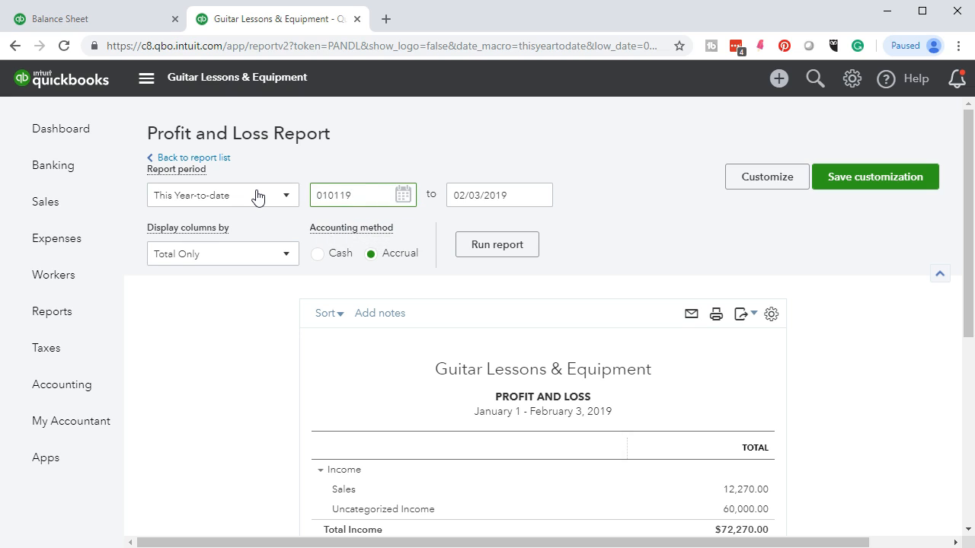
pyautogui.press('Tab')
pyautogui.write('022819')
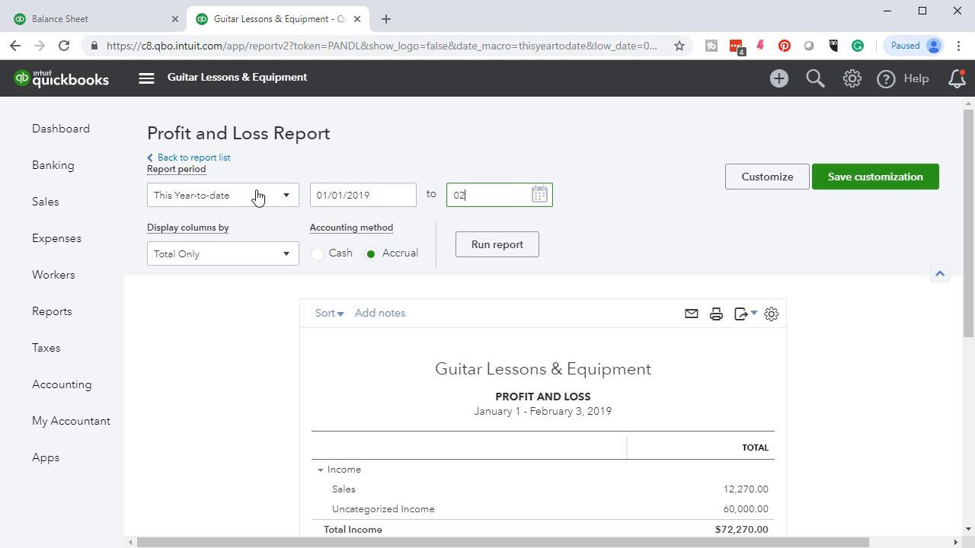
pyautogui.press('Tab')
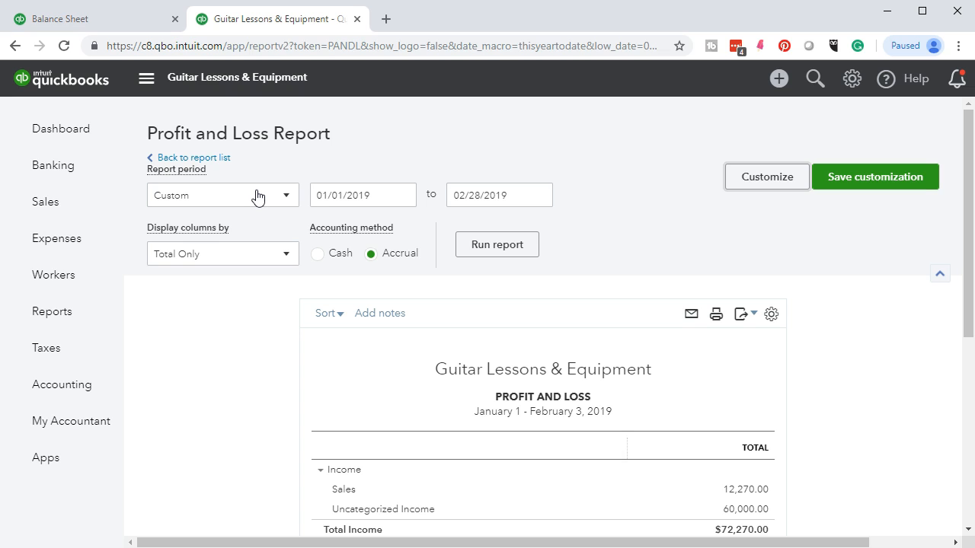
pyautogui.click(496, 245)
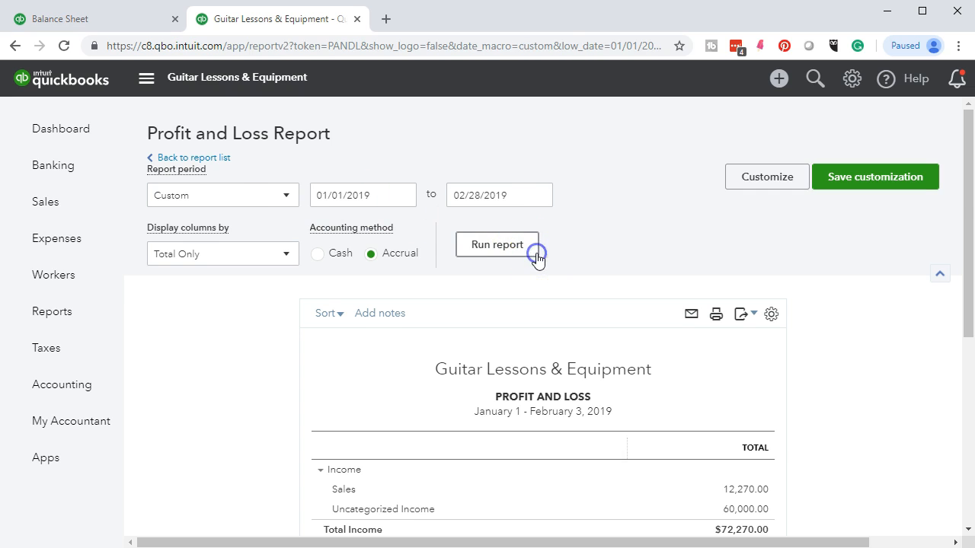
# - Open the transaction detail behind the Sales income, examine the deposits, and return to the Profit and Loss report
pyautogui.scroll(-3, 487, 290)
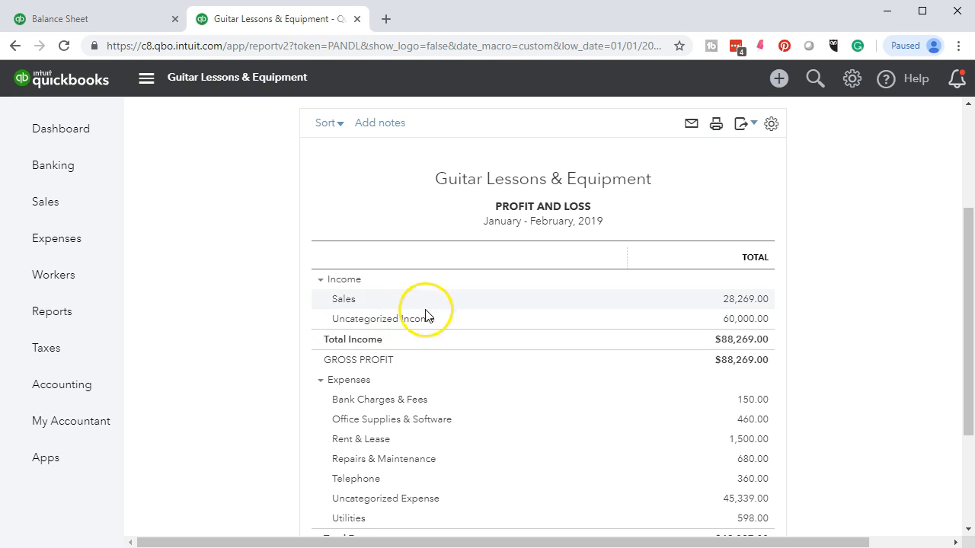
pyautogui.click(730, 301)
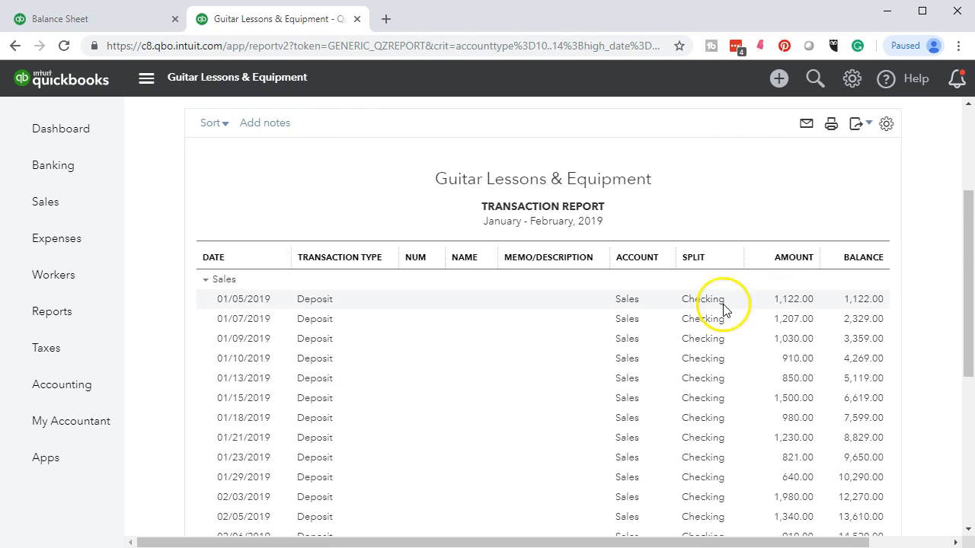
pyautogui.scroll(-5, 553, 355)
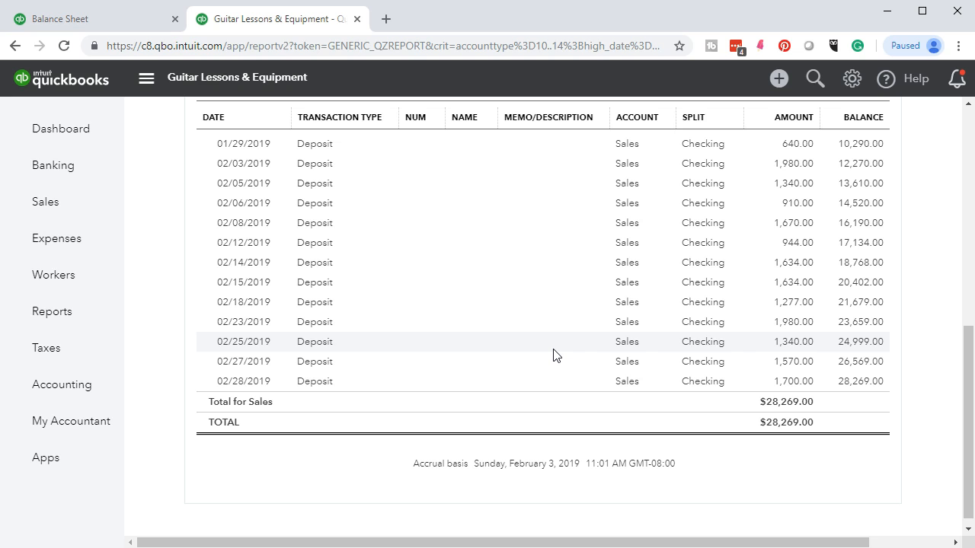
pyautogui.scroll(8, 555, 355)
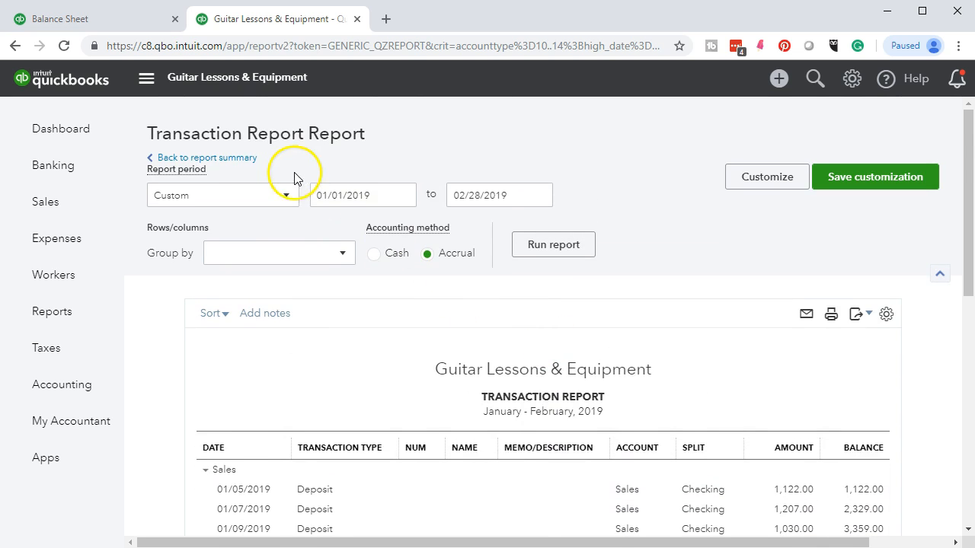
pyautogui.click(250, 157)
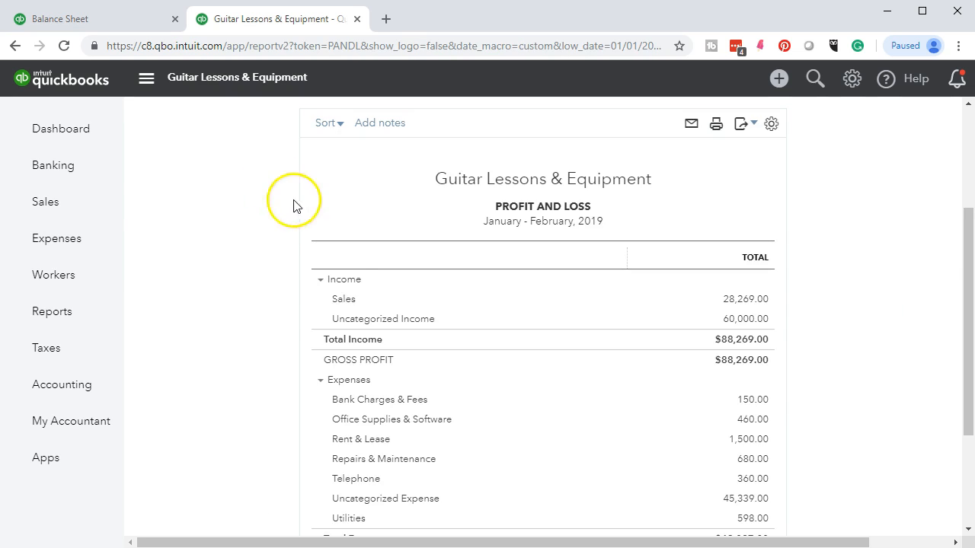
# - Set the Profit and Loss report's start date to 02/01/2019 and run the report again
pyautogui.click(385, 194)
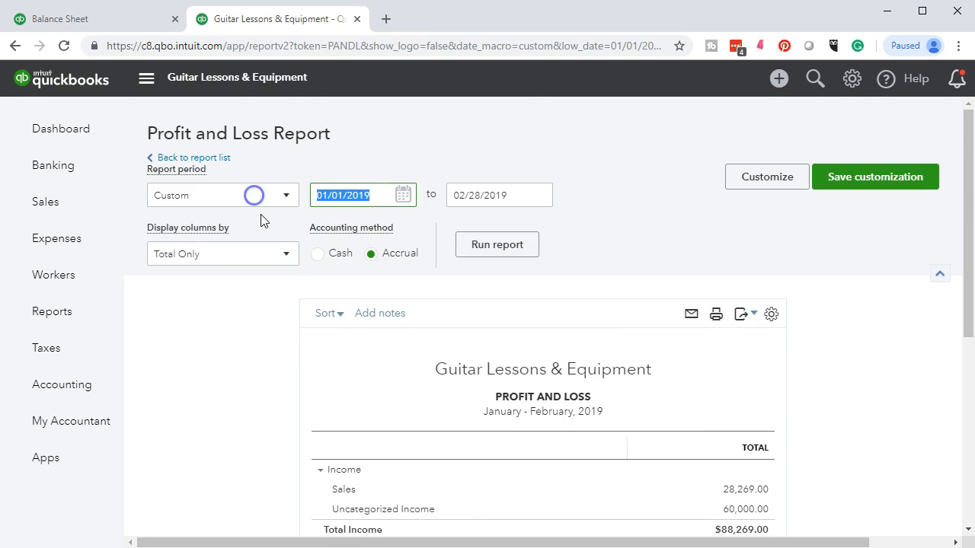
pyautogui.press('Left')
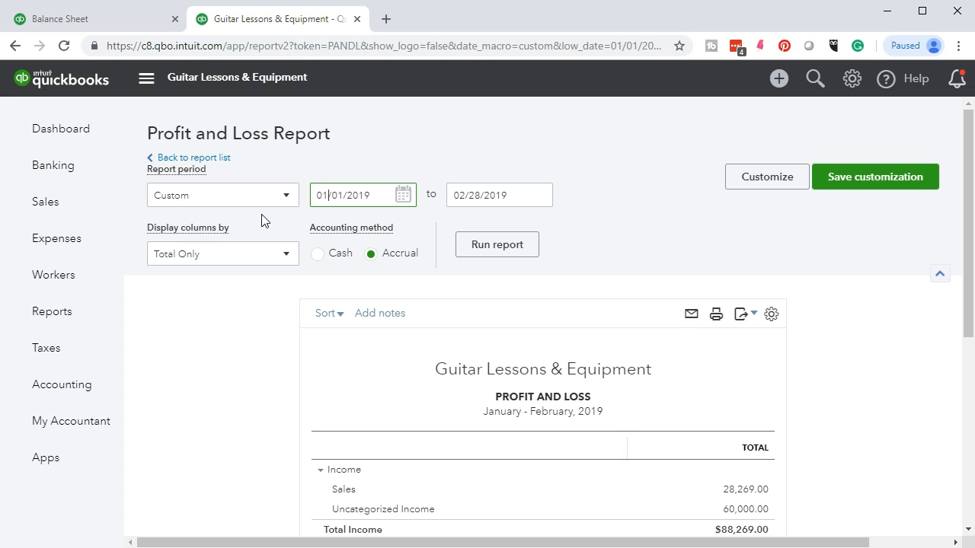
pyautogui.press('Delete')
pyautogui.press('Delete')
pyautogui.write('02')
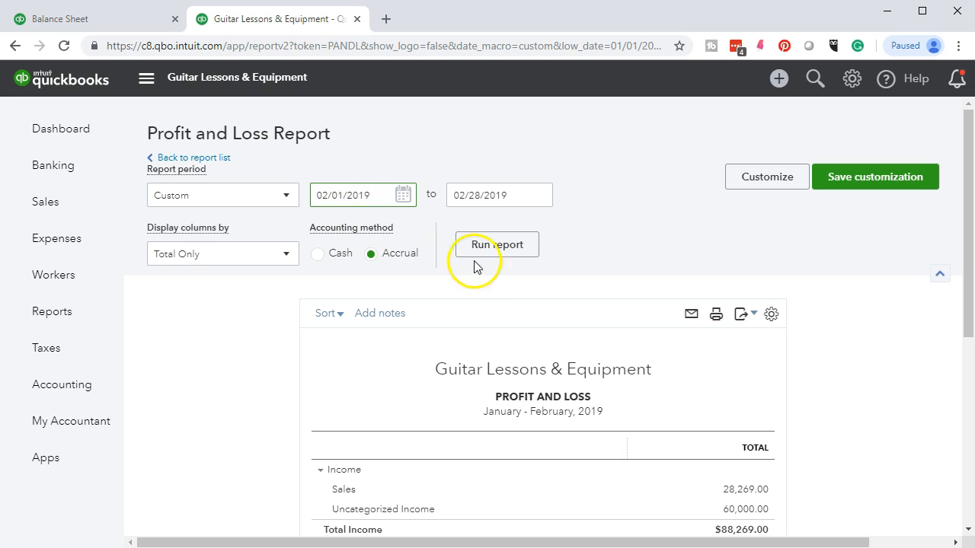
pyautogui.click(521, 256)
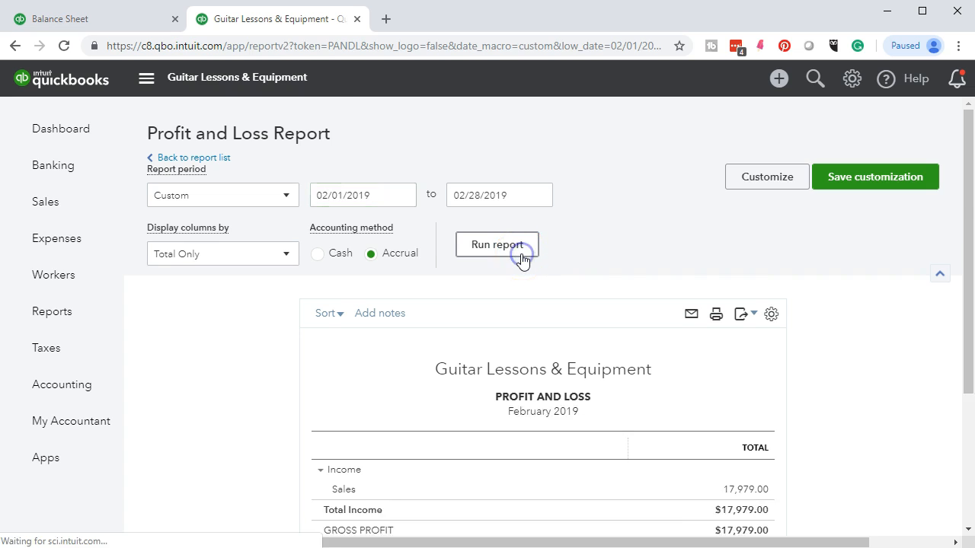
# - Review the February Profit and Loss figures and examine the deposits in the Sales transaction detail
pyautogui.scroll(-2, 433, 285)
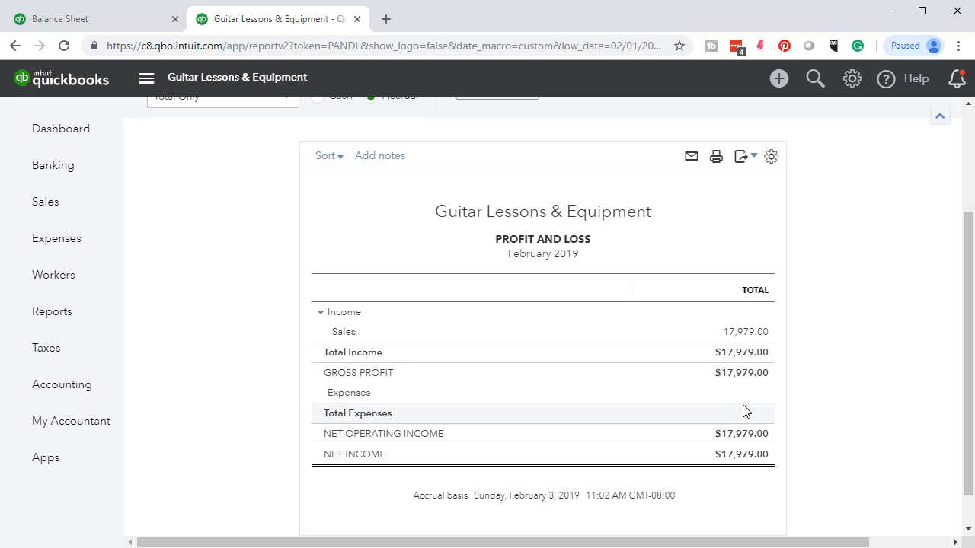
pyautogui.click(762, 338)
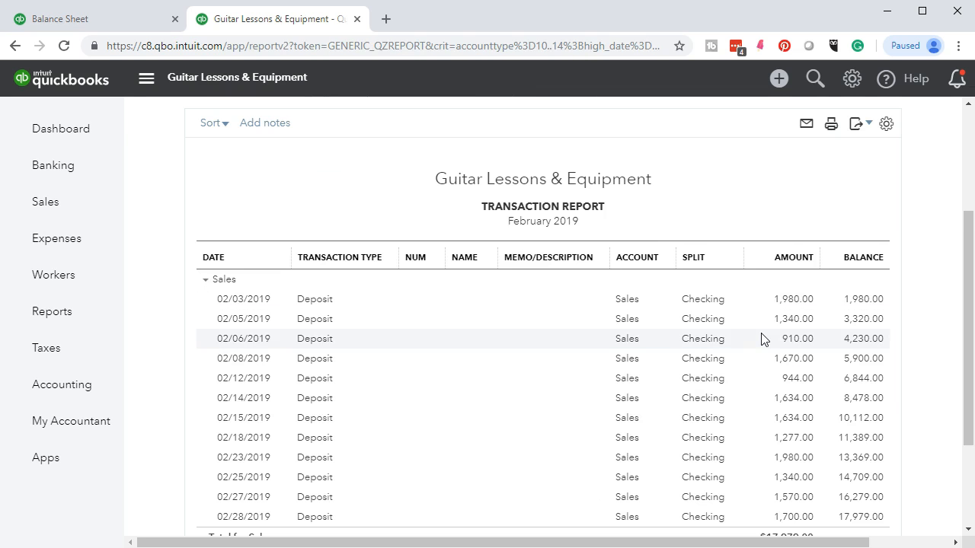
pyautogui.scroll(-3, 537, 433)
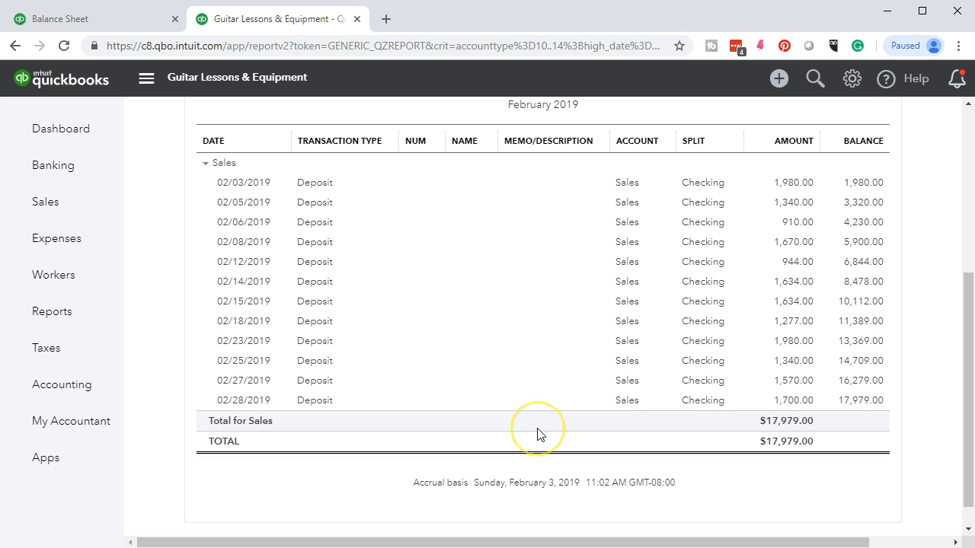